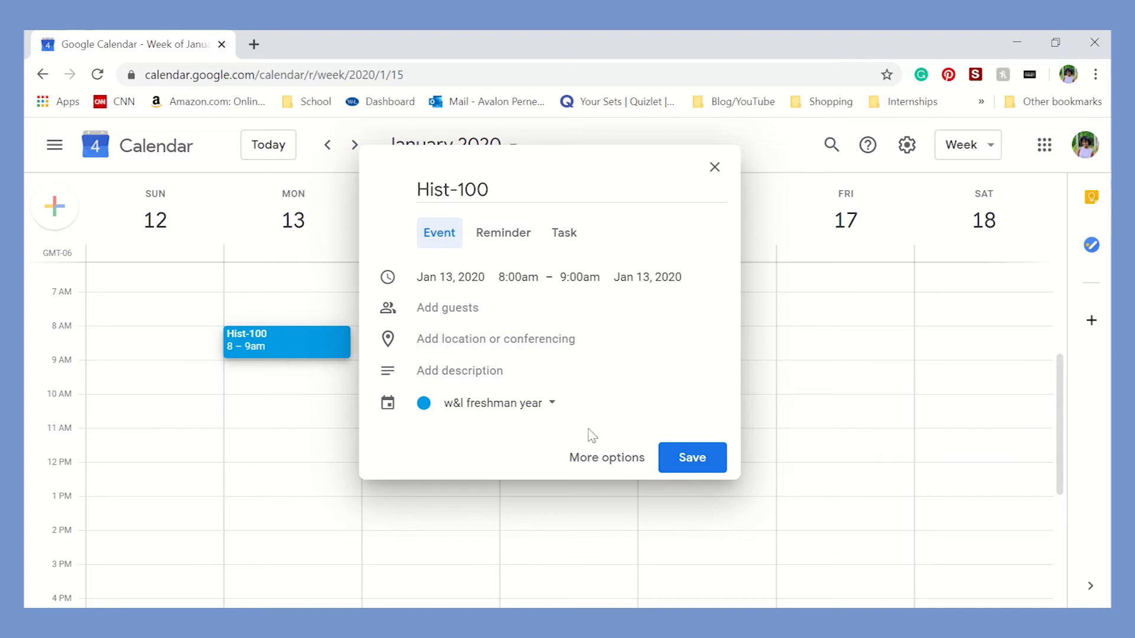
# Set a custom weekly recurrence for the Hist-100 event on Monday, Wednesday and Friday
pyautogui.click(589, 461)
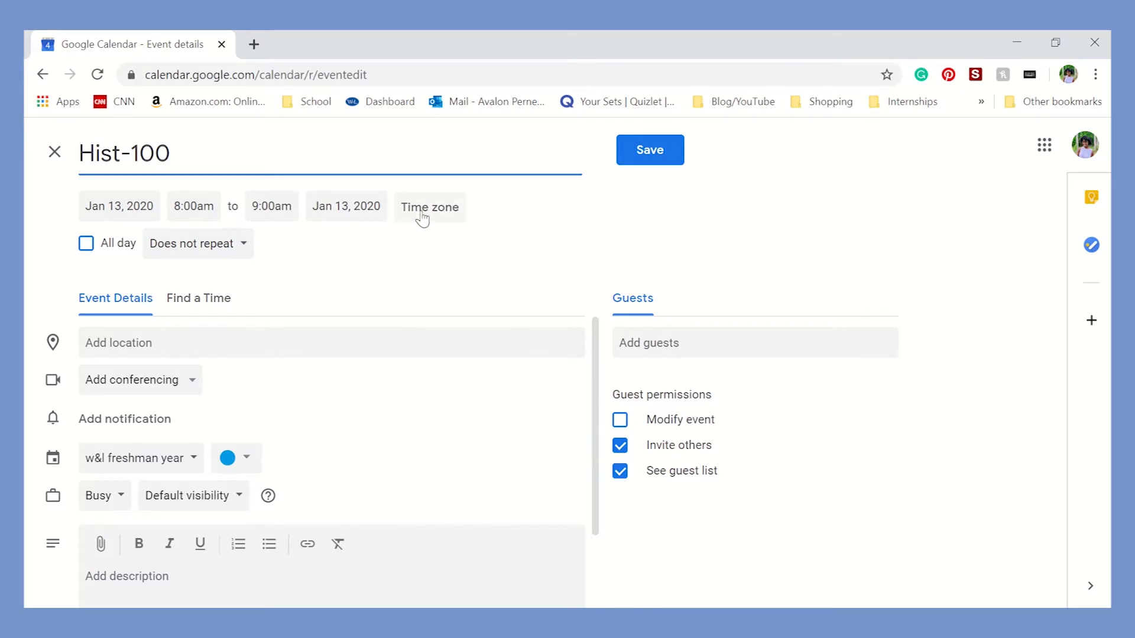
pyautogui.click(200, 258)
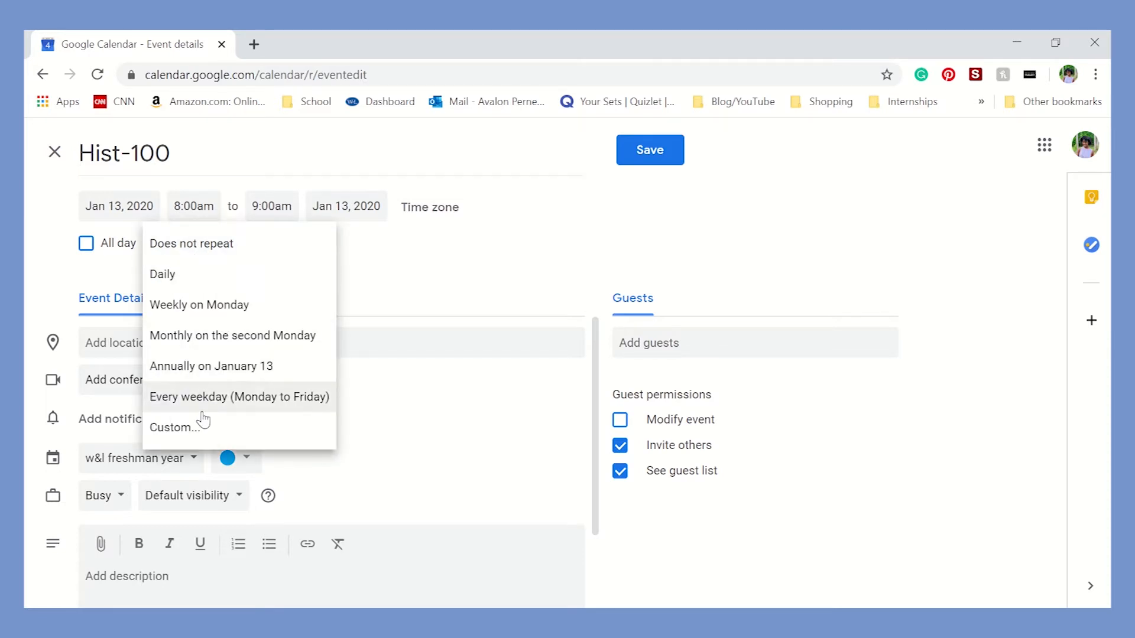
pyautogui.click(177, 428)
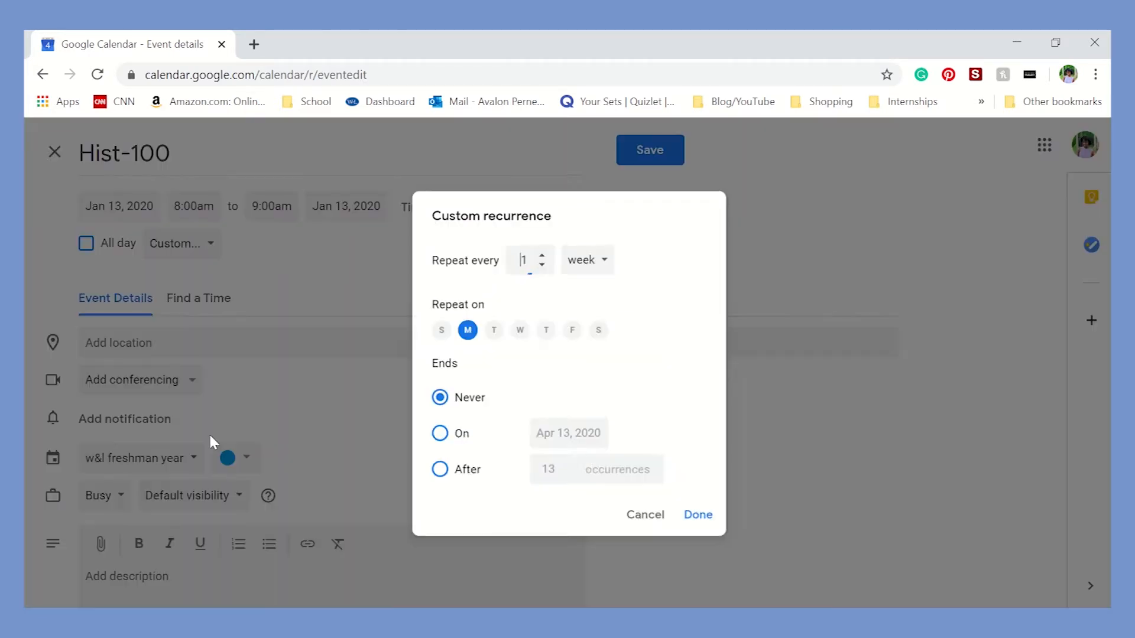
pyautogui.click(515, 330)
pyautogui.click(574, 333)
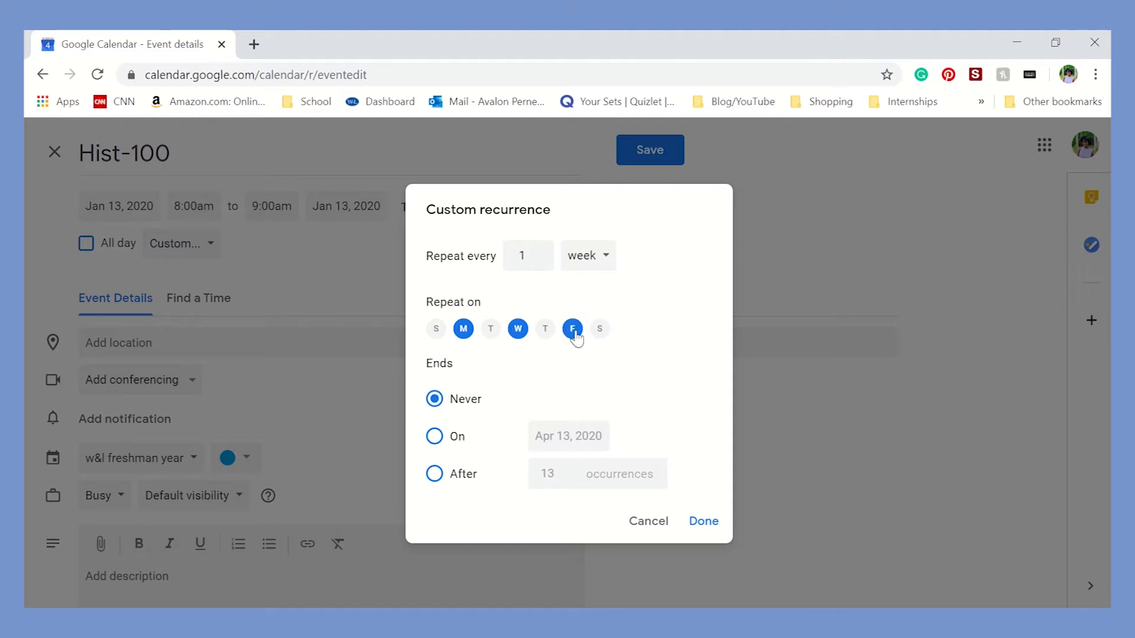
# End the Hist-100 recurrence on Apr 17, 2020 and save the event
pyautogui.click(435, 437)
pyautogui.click(565, 437)
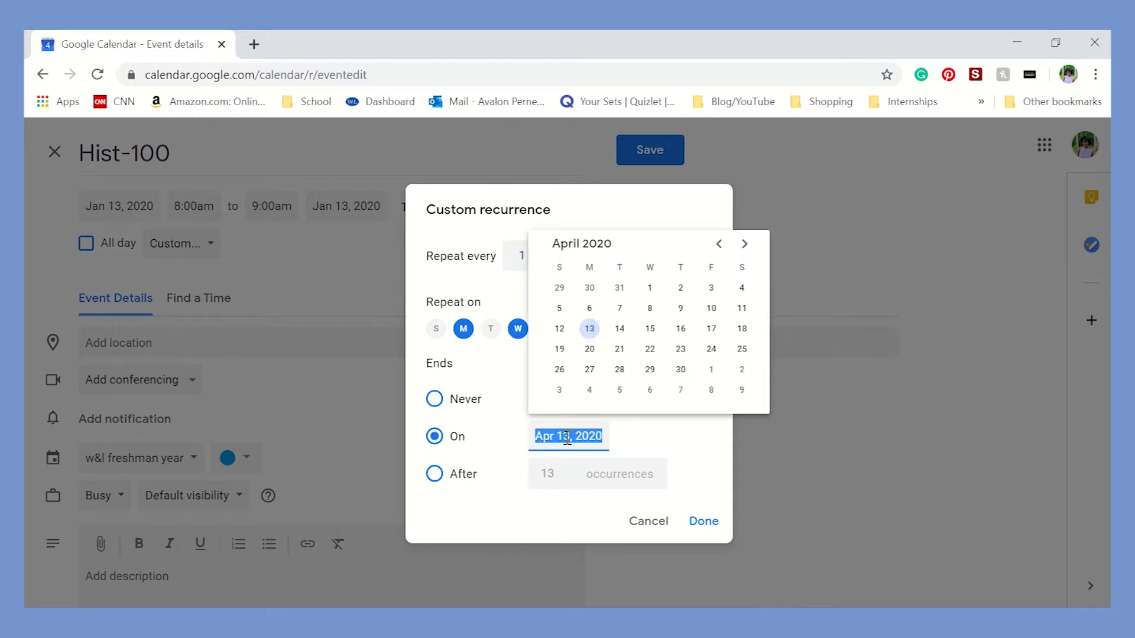
pyautogui.click(712, 329)
pyautogui.click(578, 436)
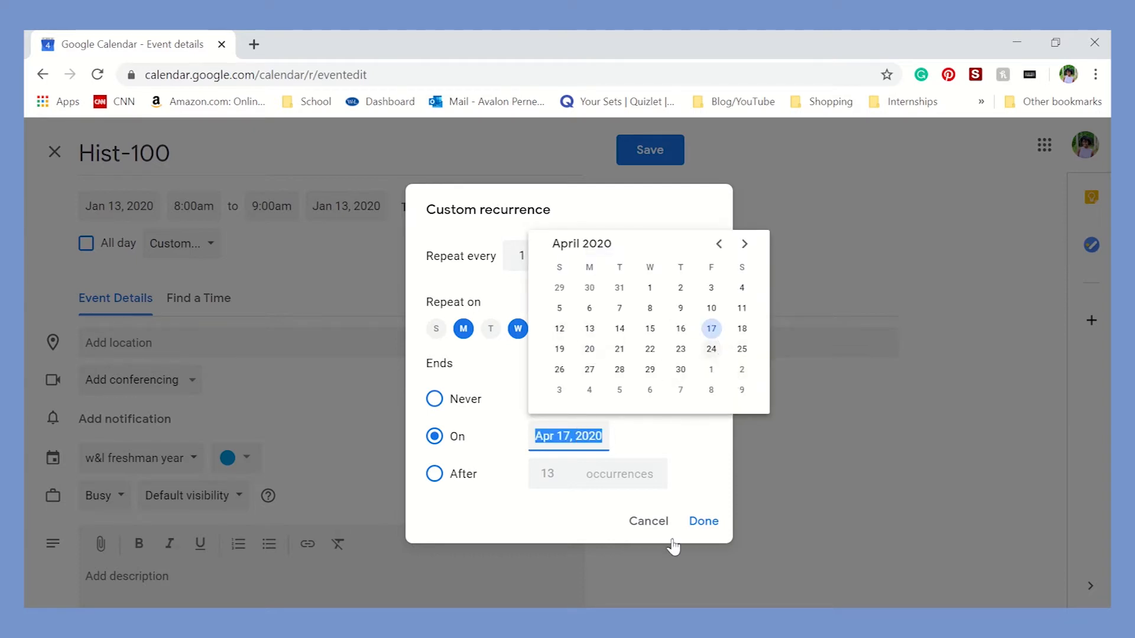
pyautogui.click(701, 522)
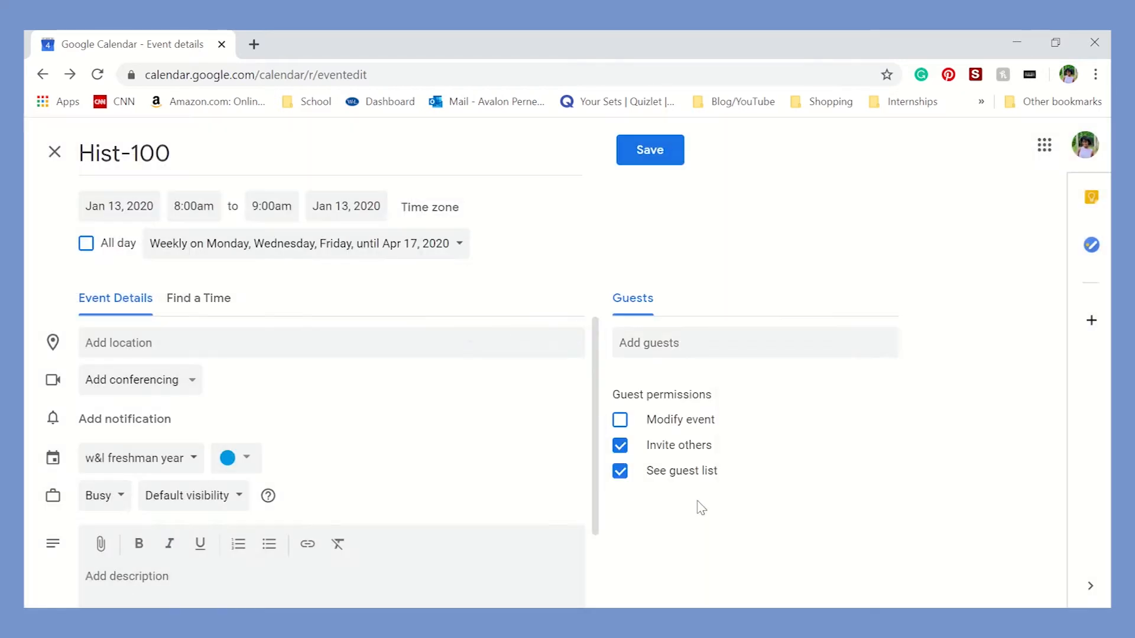
pyautogui.click(650, 168)
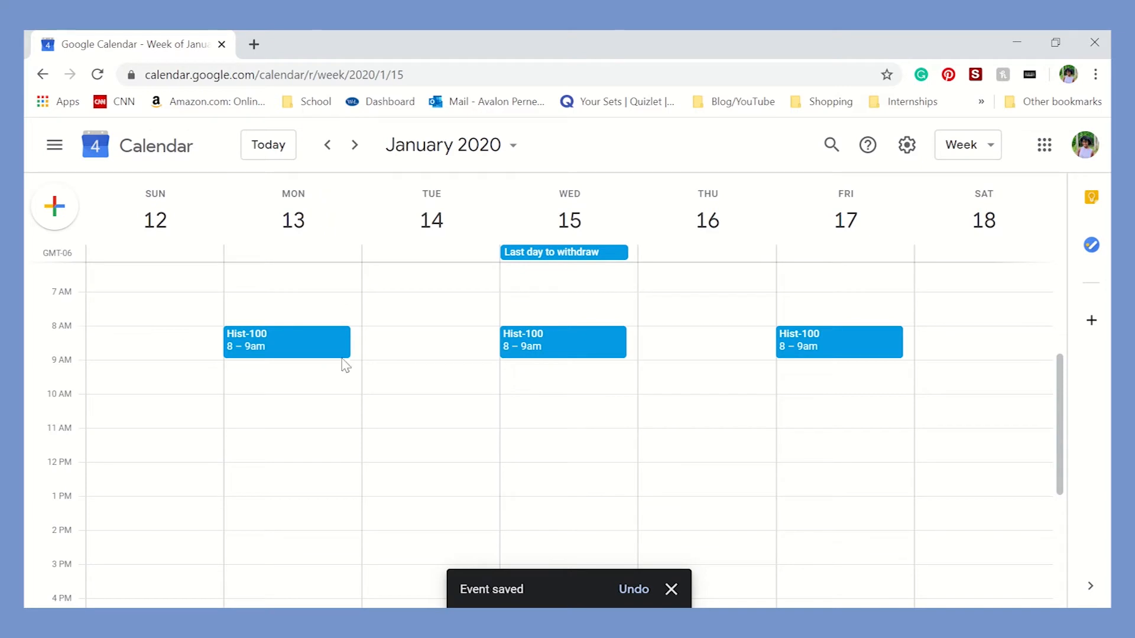
# Create an Art-250 event on Monday, January 13 from 9:00 to 10:00am in the w&l freshman year calendar and open its full details
pyautogui.click(269, 375)
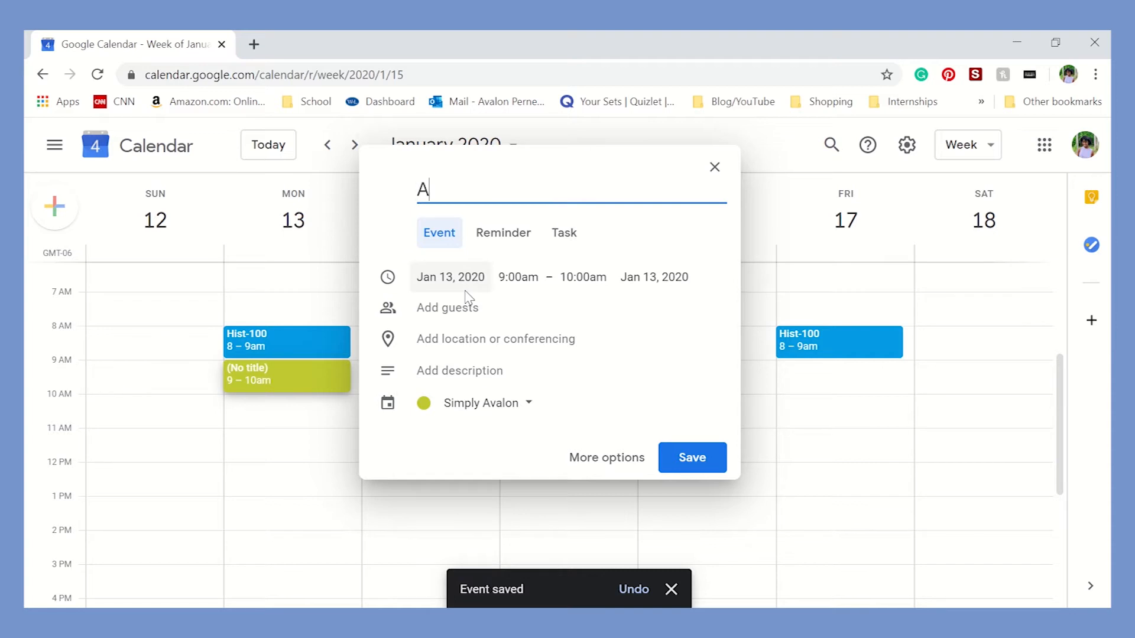
pyautogui.write('Art-250')
pyautogui.click(489, 402)
pyautogui.click(480, 463)
pyautogui.click(625, 468)
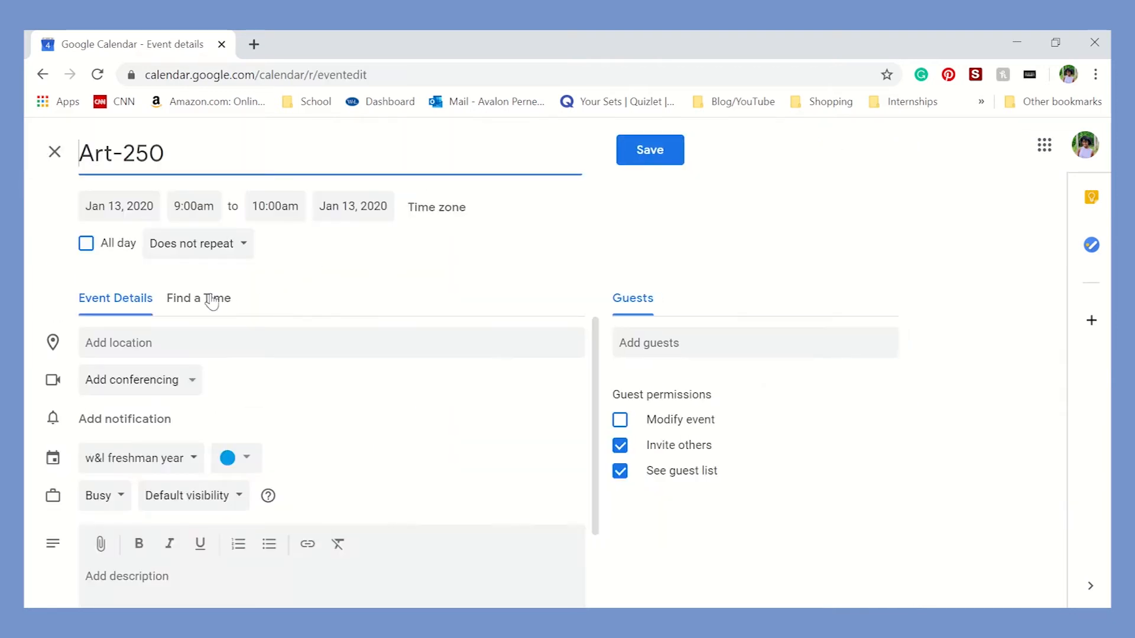
# Repeat Art-250 weekly on Monday, Wednesday and Friday until Apr 13, 2020 and save the event
pyautogui.click(192, 245)
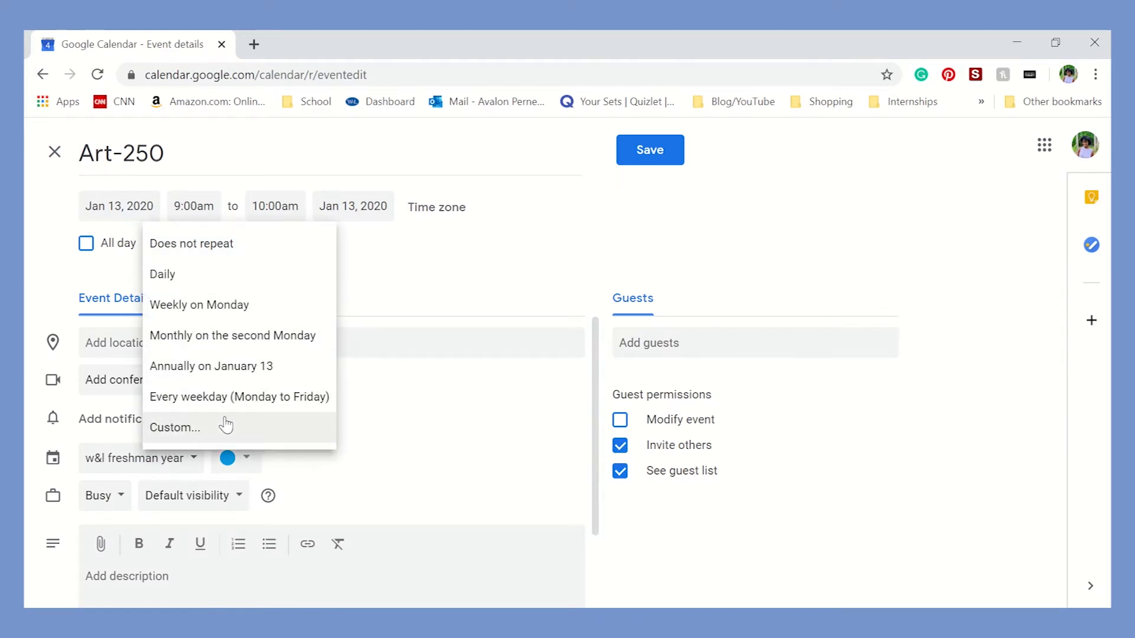
pyautogui.click(225, 425)
pyautogui.click(518, 329)
pyautogui.click(572, 328)
pyautogui.click(435, 436)
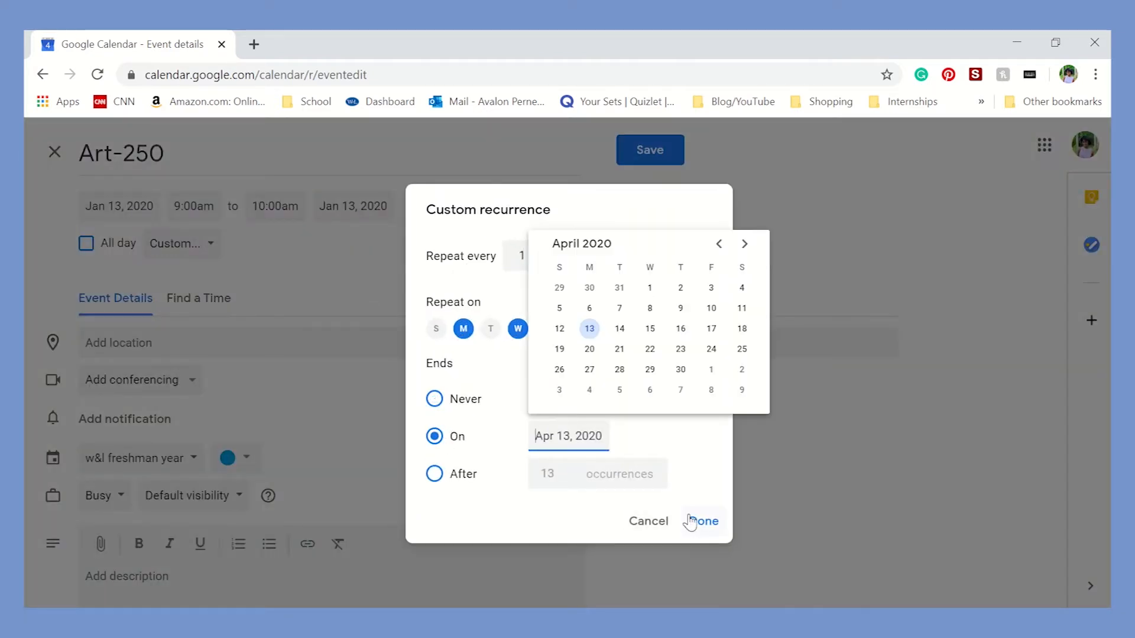
pyautogui.click(702, 521)
pyautogui.click(649, 149)
# Create a Germ-360 event on Monday, January 13 from 10:30 to 11:30am in the w&l freshman year calendar and open its full details
pyautogui.click(310, 421)
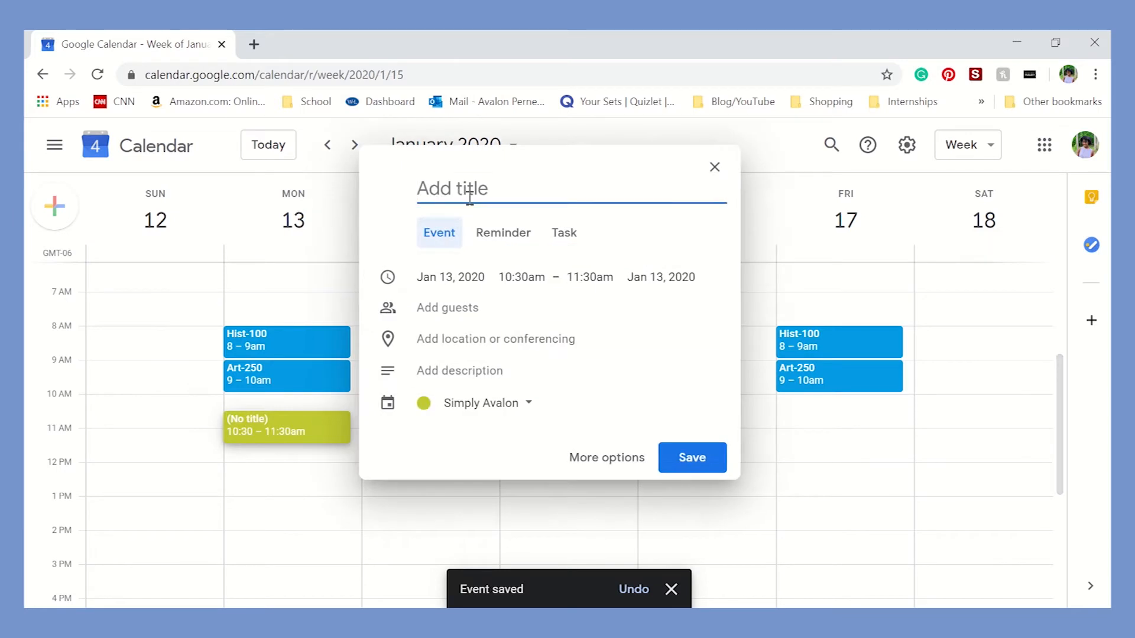
pyautogui.write('Germ-360')
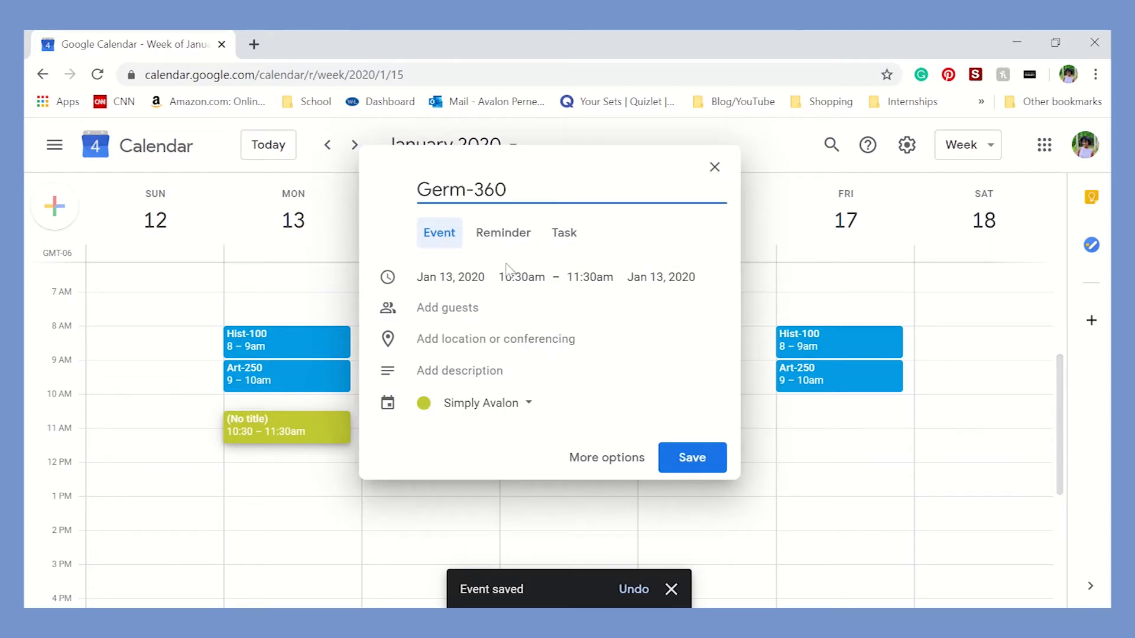
pyautogui.click(508, 408)
pyautogui.click(469, 463)
pyautogui.click(612, 458)
# Repeat Germ-360 weekly on Monday, Wednesday and Friday until Apr 13, 2020 and save the event
pyautogui.click(212, 244)
pyautogui.click(285, 398)
pyautogui.click(269, 244)
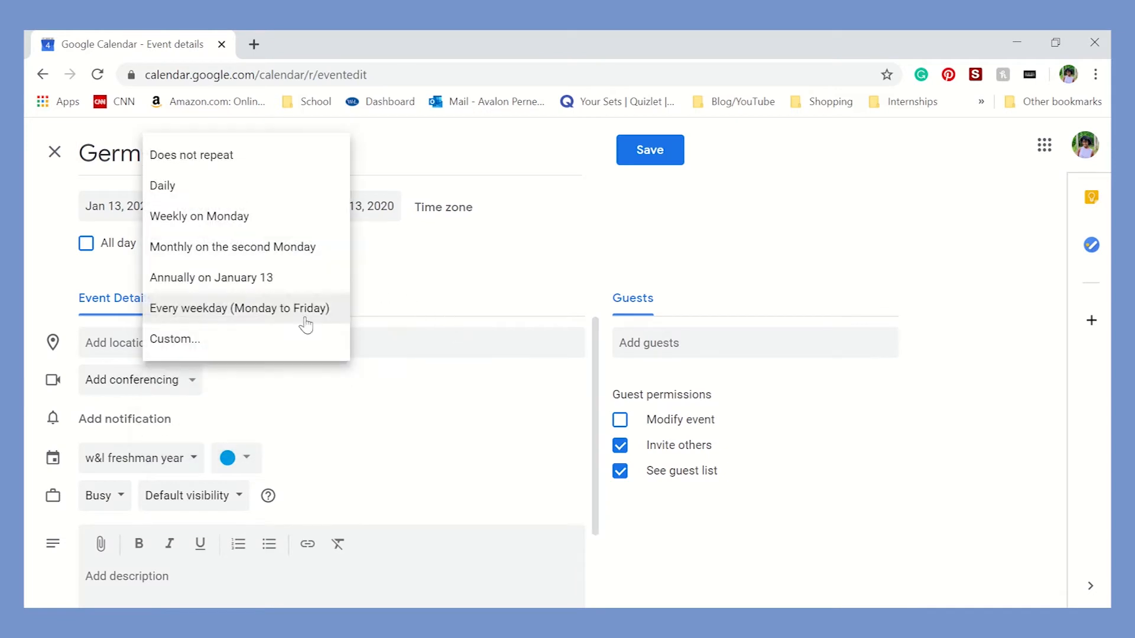
pyautogui.click(177, 337)
pyautogui.click(490, 329)
pyautogui.click(545, 329)
pyautogui.click(435, 437)
pyautogui.click(704, 521)
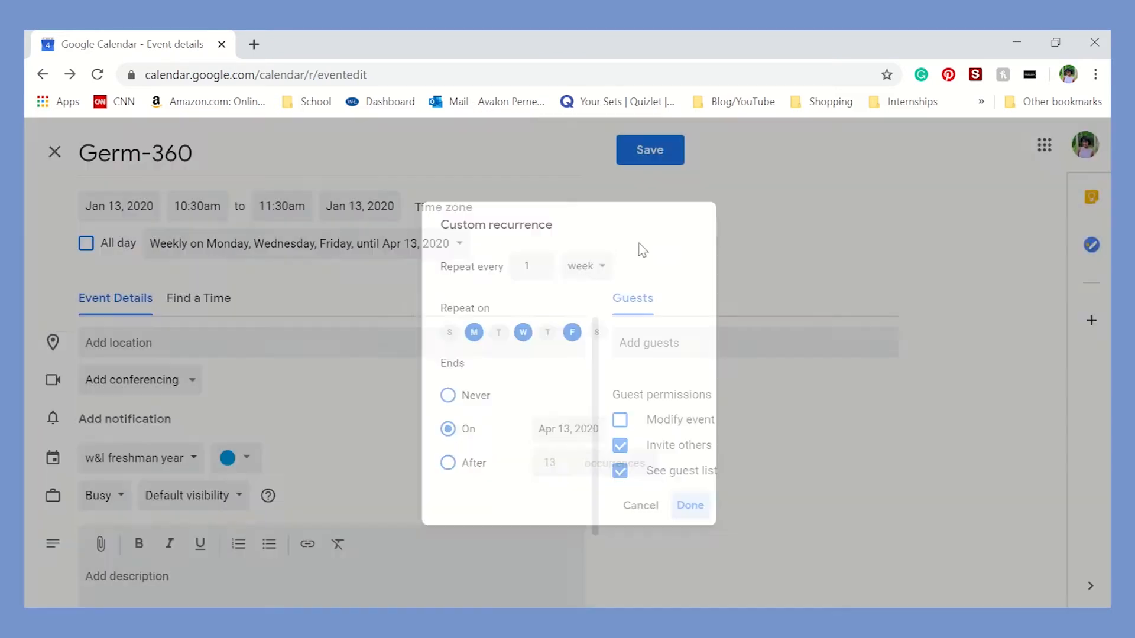
pyautogui.click(649, 149)
# Create a Gym-125 event on Tuesday, January 14 from 8:30 to 9:30am and open its full details
pyautogui.click(424, 355)
pyautogui.write('Gym-125')
pyautogui.click(743, 459)
# Repeat Gym-125 weekly on Tuesday and Thursday and save the event
pyautogui.click(203, 245)
pyautogui.click(207, 432)
pyautogui.click(544, 329)
pyautogui.click(704, 521)
pyautogui.click(650, 152)
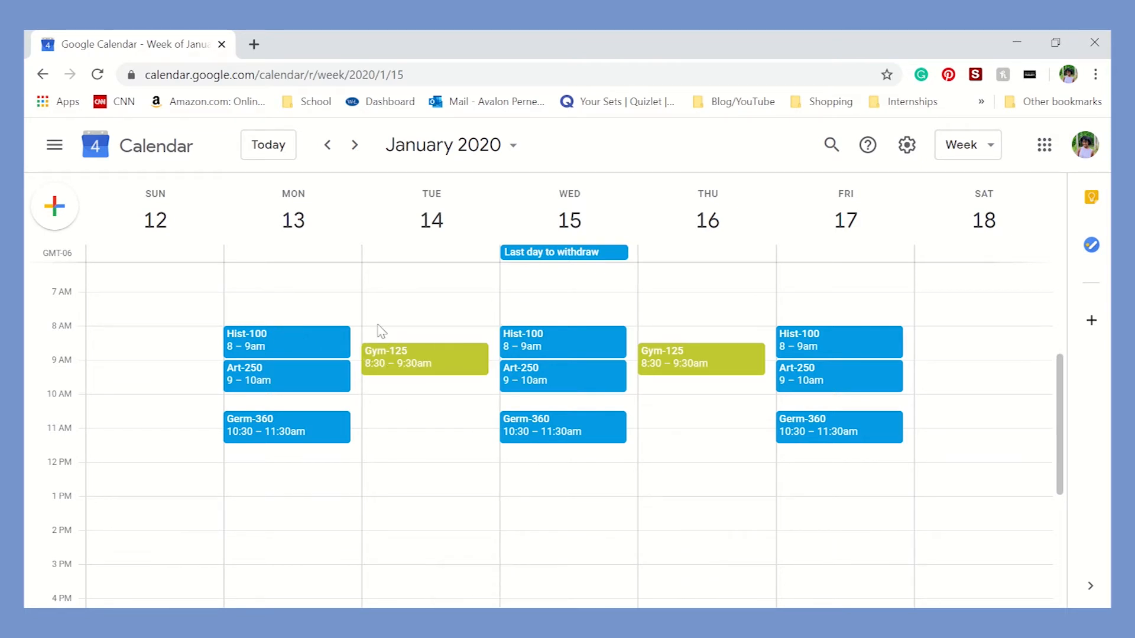
# Color Monday's Hist-100 event light red, applying the change to this and following events
pyautogui.rightClick(289, 352)
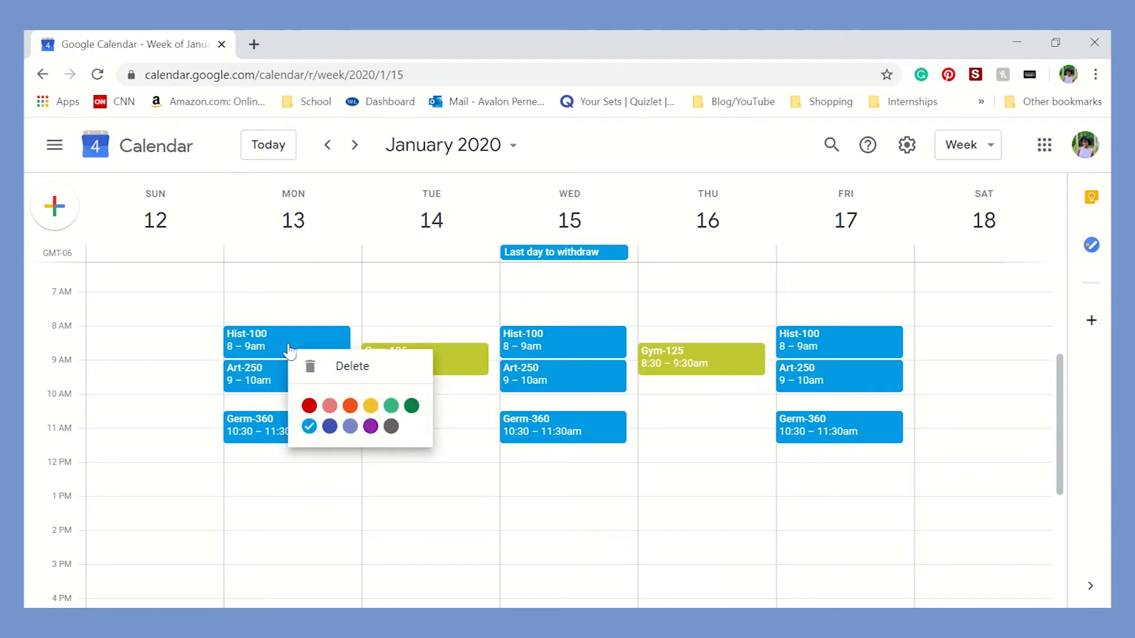
pyautogui.click(330, 406)
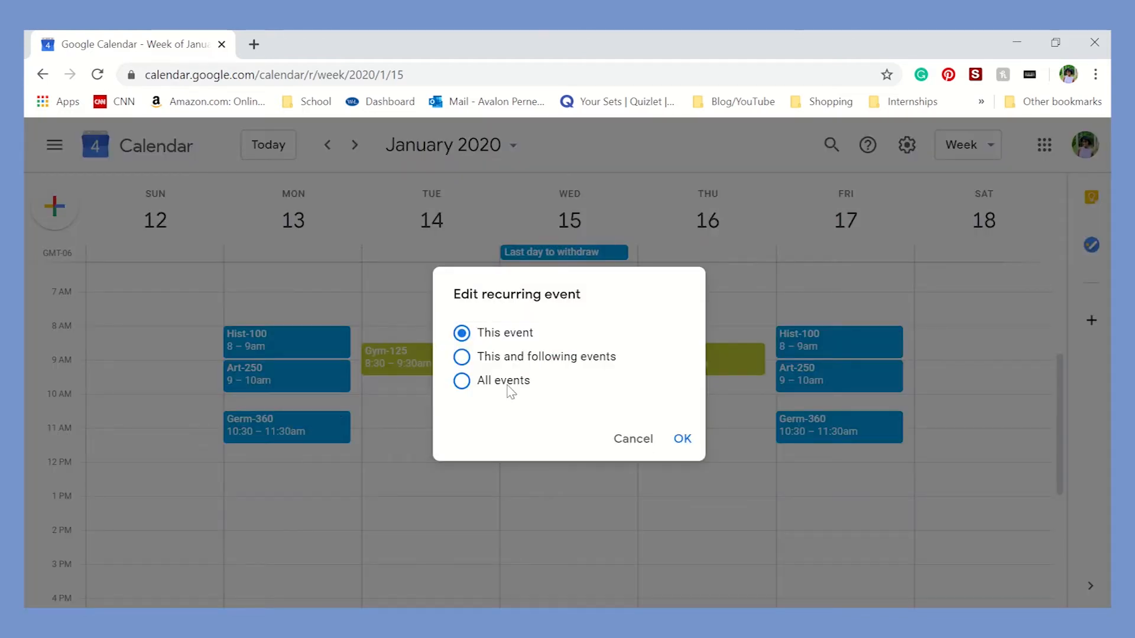
pyautogui.click(487, 355)
pyautogui.click(681, 440)
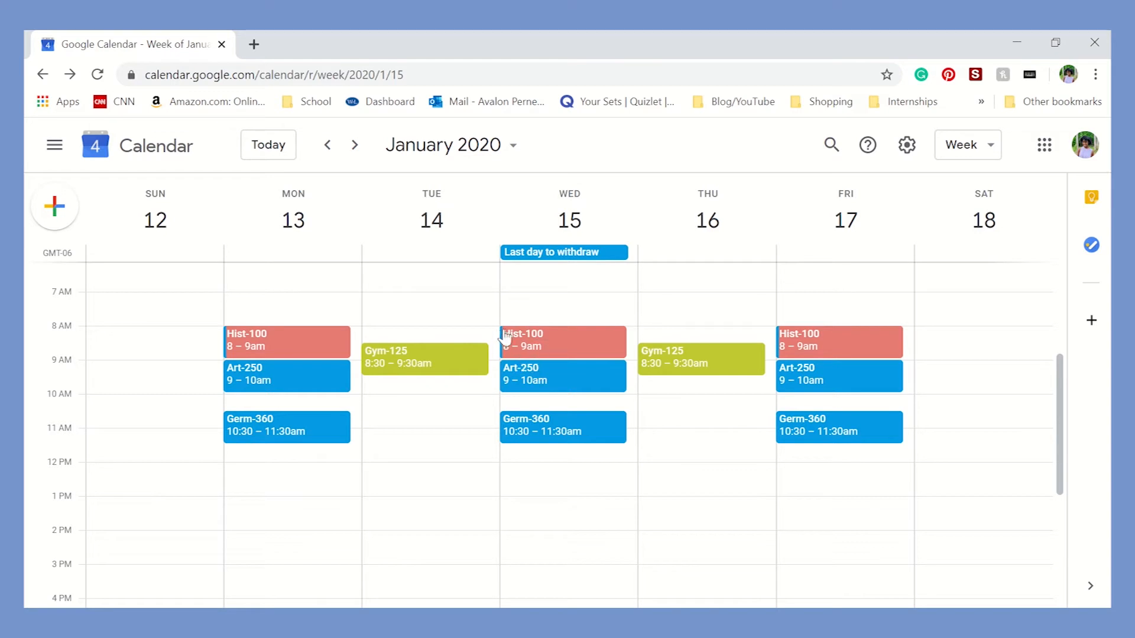
# Color Monday's Art-250 event yellow, applying the change to this and following events
pyautogui.rightClick(297, 388)
pyautogui.click(379, 451)
pyautogui.click(572, 362)
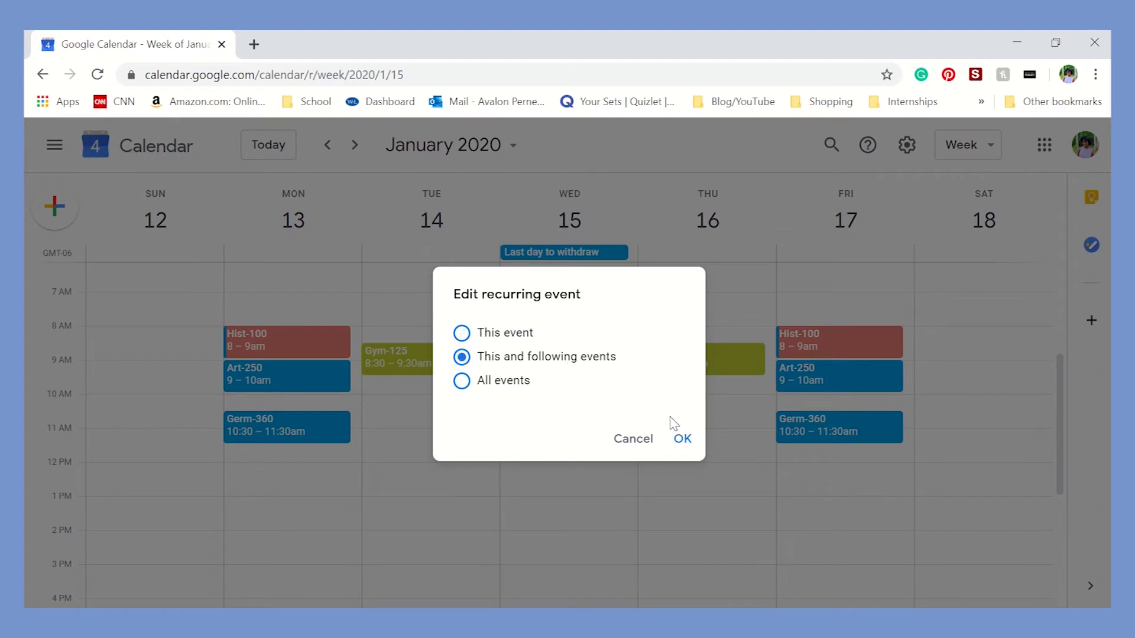
pyautogui.click(682, 440)
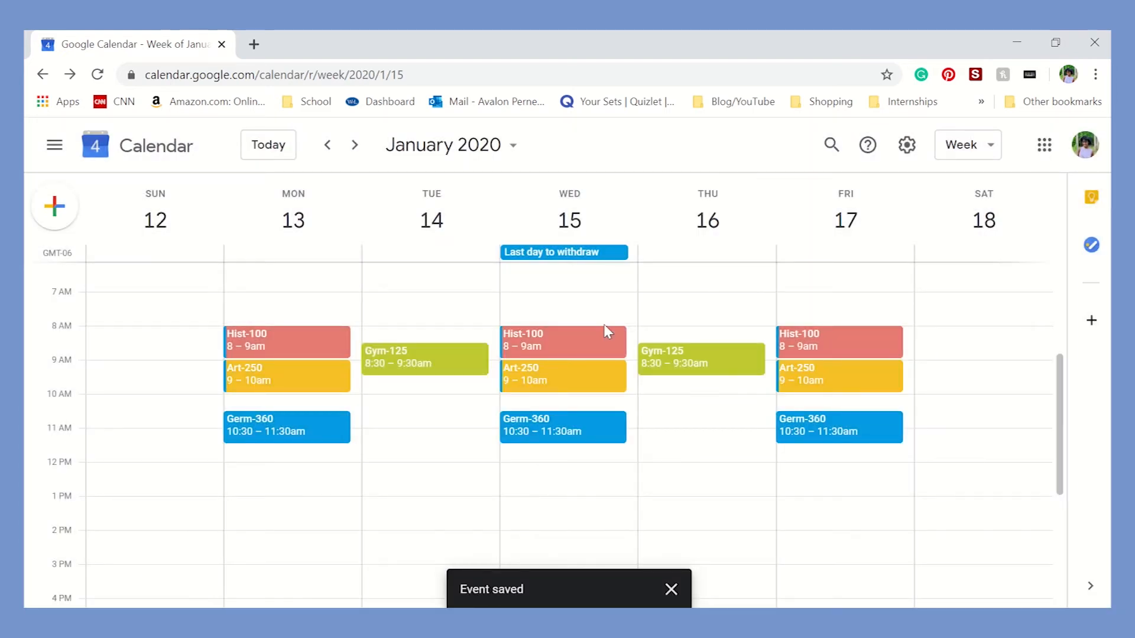
# Color Monday's Germ-360 event light green, applying the change to this and following events
pyautogui.rightClick(306, 427)
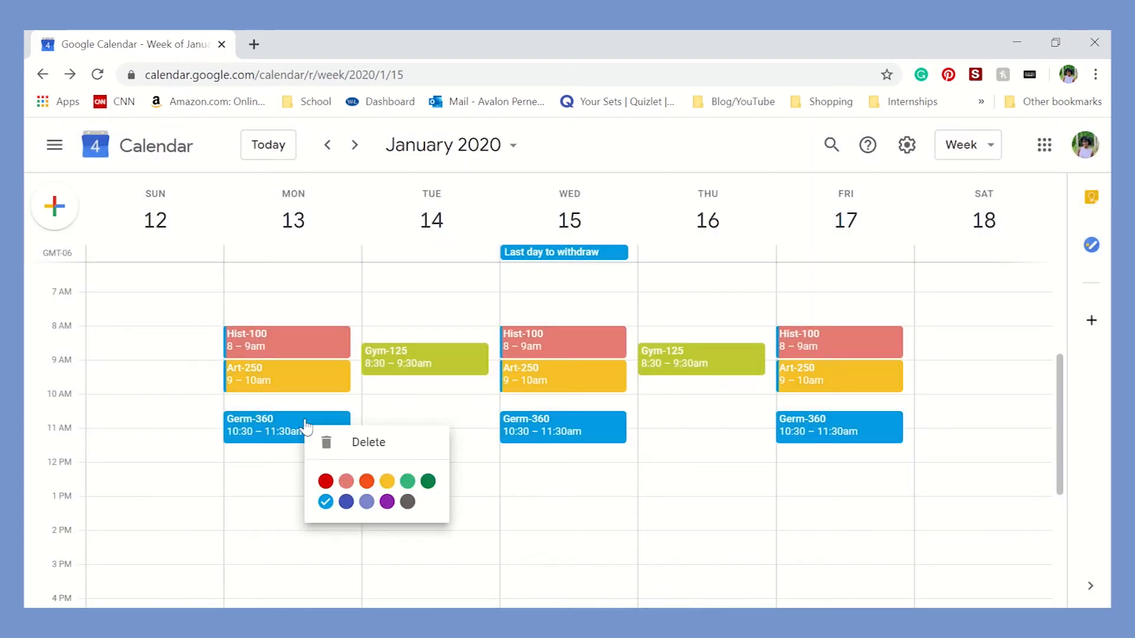
pyautogui.click(406, 483)
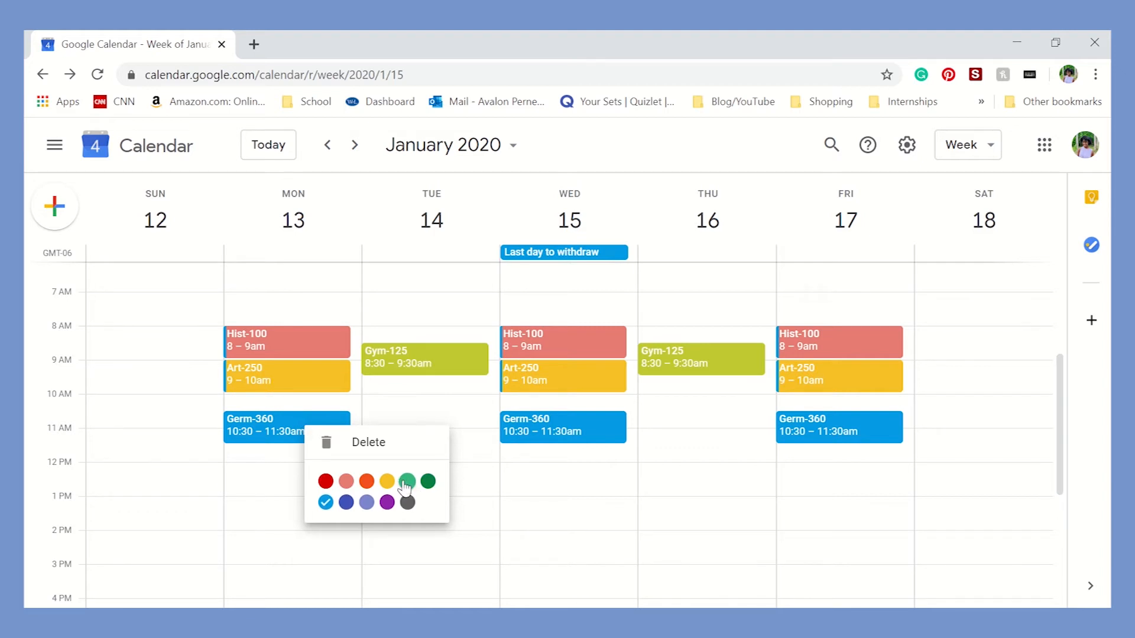
pyautogui.click(536, 358)
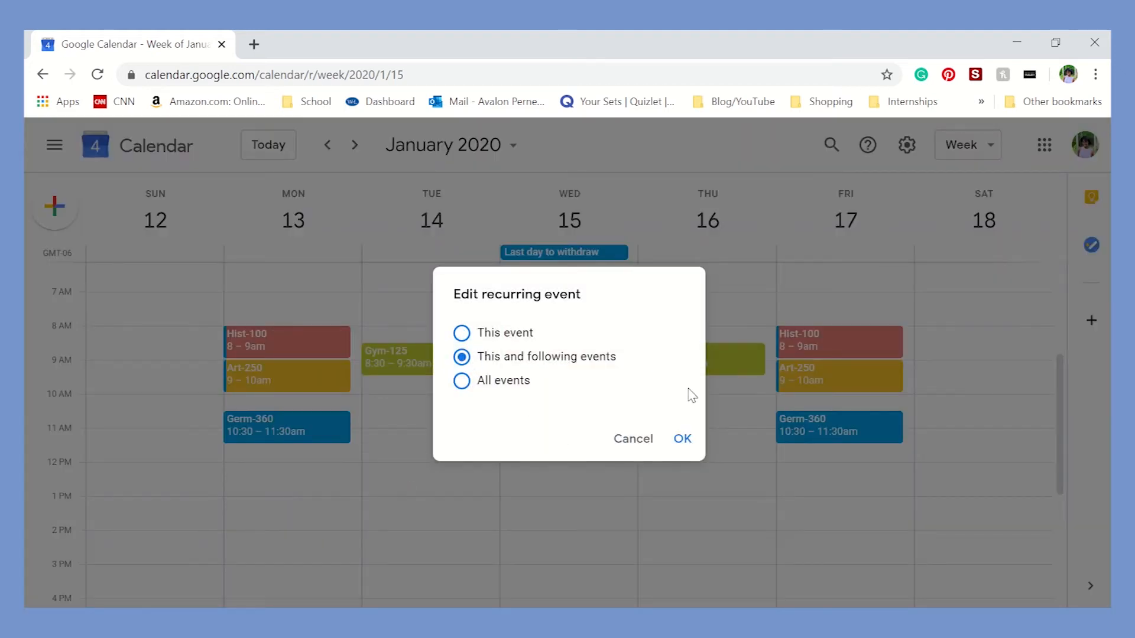
pyautogui.click(683, 441)
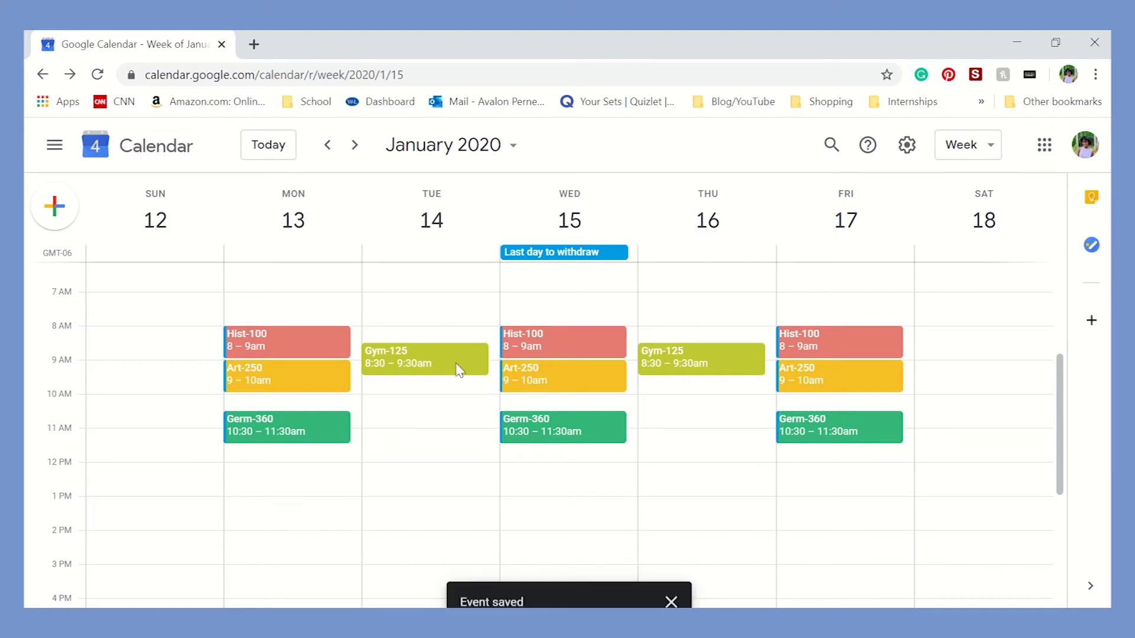
# Color Tuesday's Gym-125 event purple for this event only
pyautogui.rightClick(445, 367)
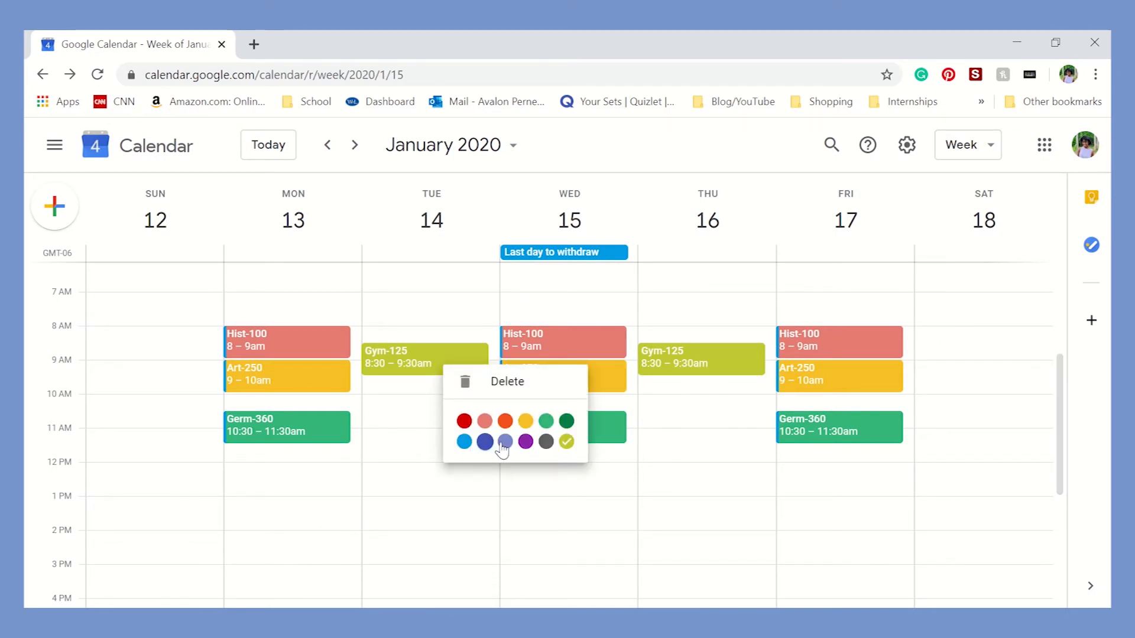
pyautogui.click(525, 442)
pyautogui.click(681, 441)
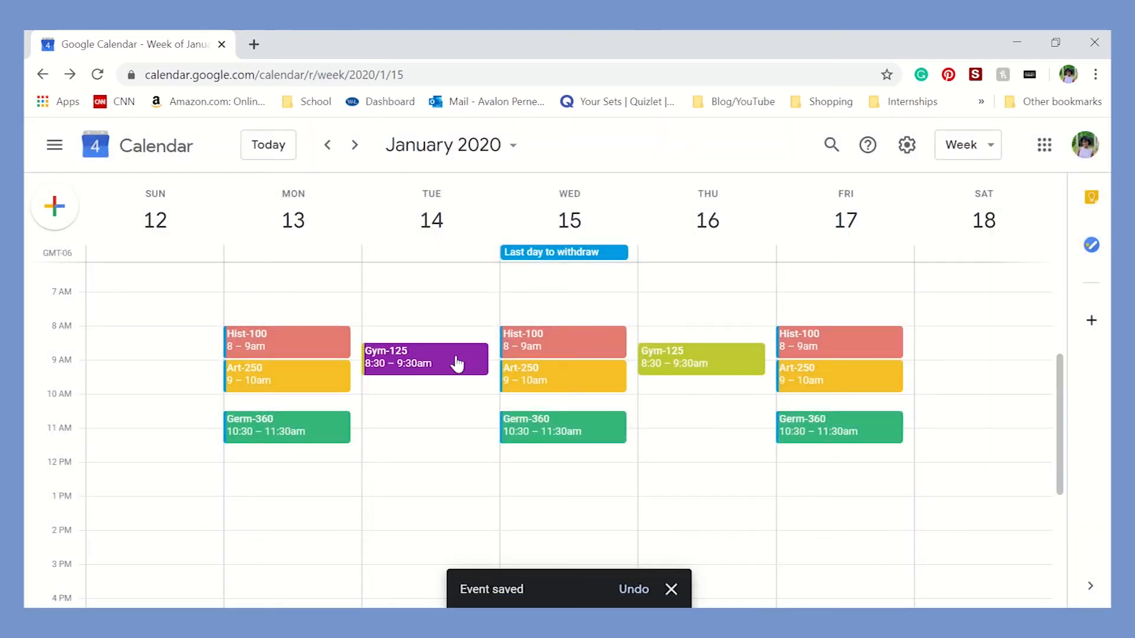
# Color Thursday's Gym-125 event purple, applying the change to this and following events
pyautogui.rightClick(456, 362)
pyautogui.click(541, 460)
pyautogui.rightClick(709, 369)
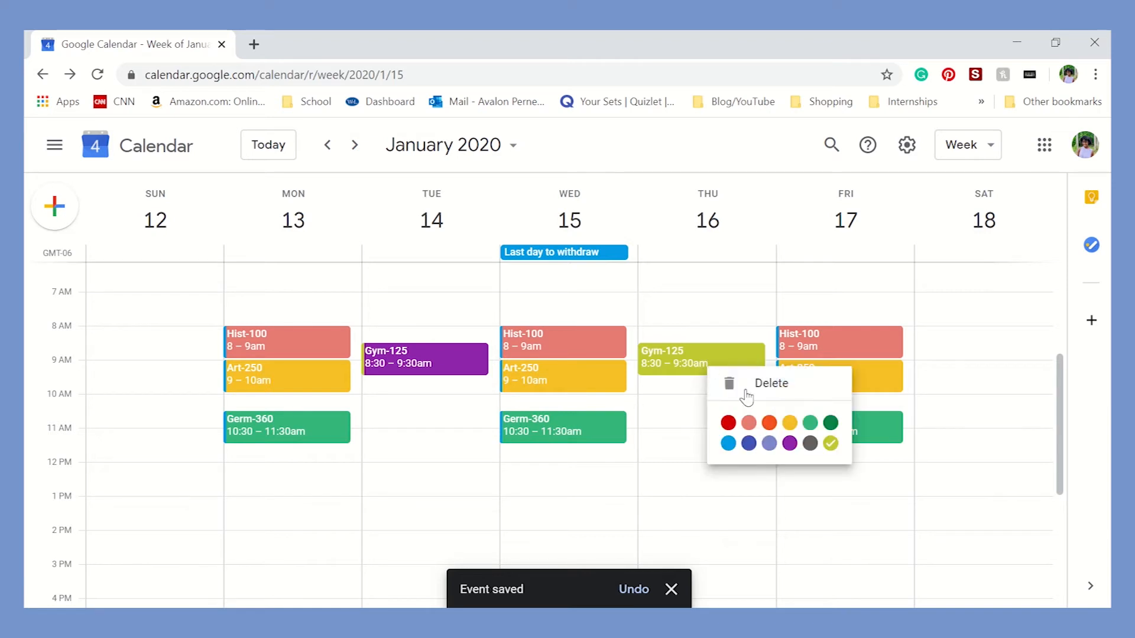
pyautogui.click(790, 444)
pyautogui.click(539, 357)
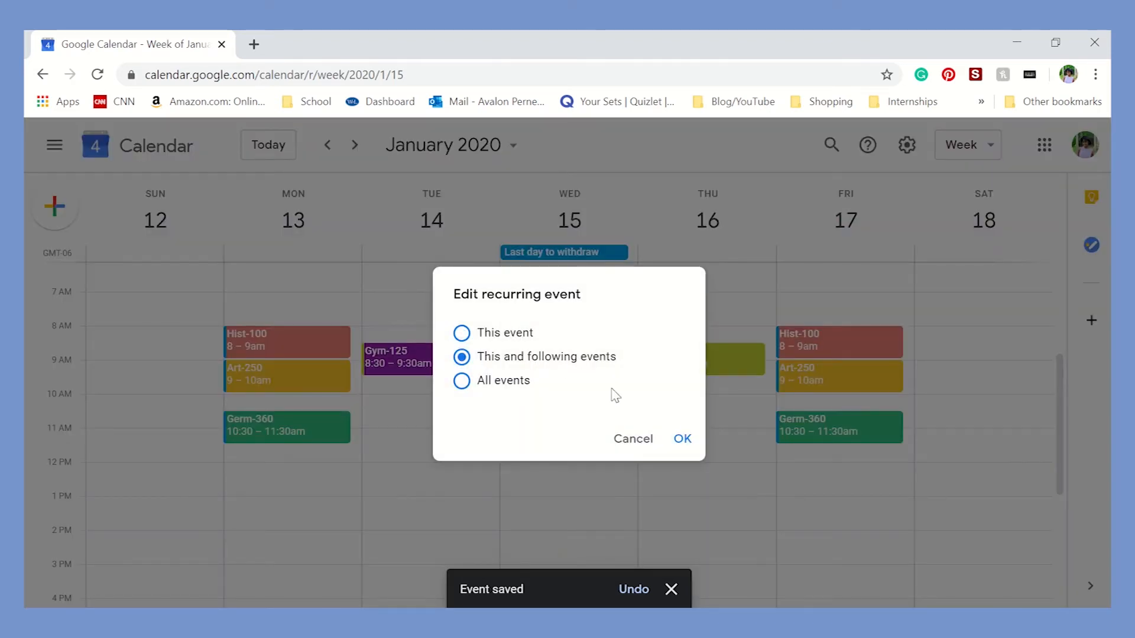
pyautogui.click(680, 440)
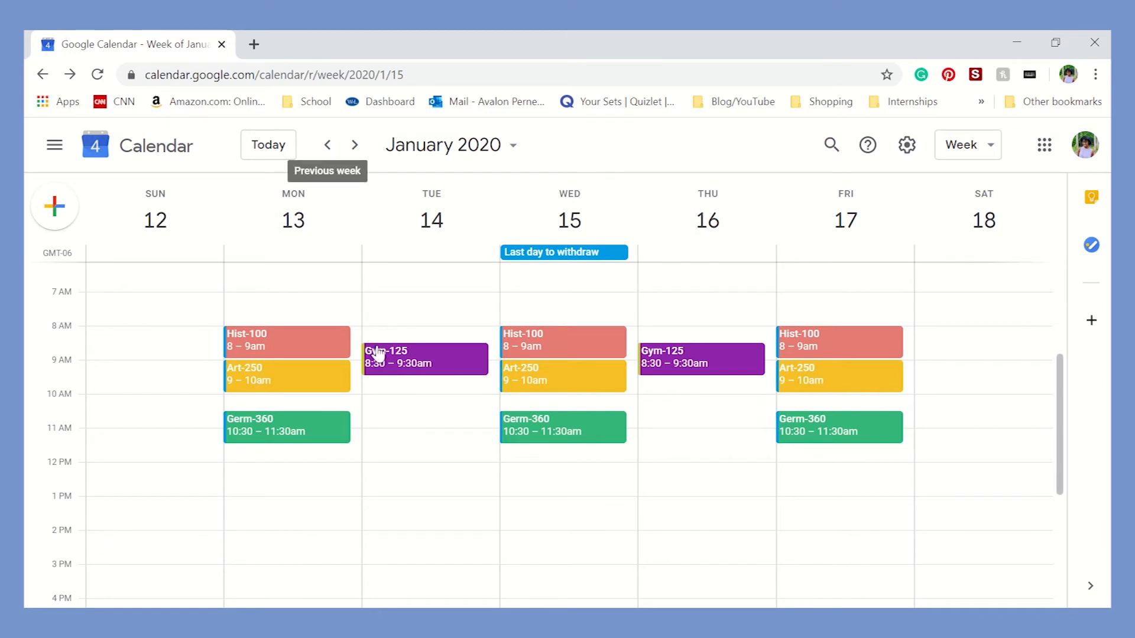
# Delete only the Thursday, January 16 occurrence of Gym-125 and check the following week's schedule
pyautogui.rightClick(685, 363)
pyautogui.click(715, 383)
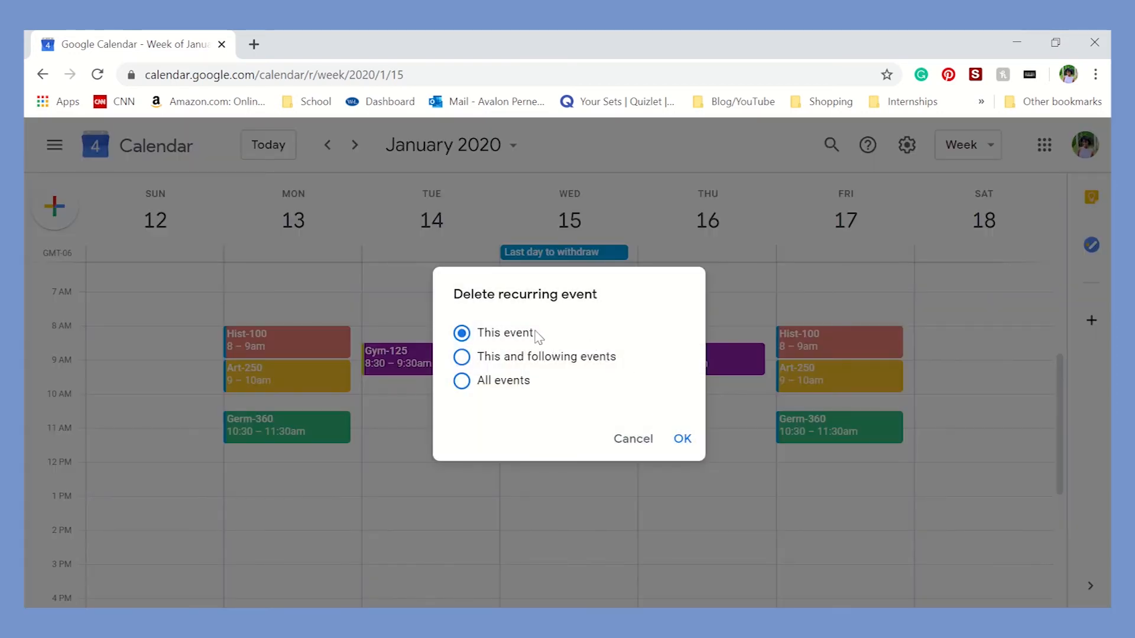
pyautogui.click(692, 436)
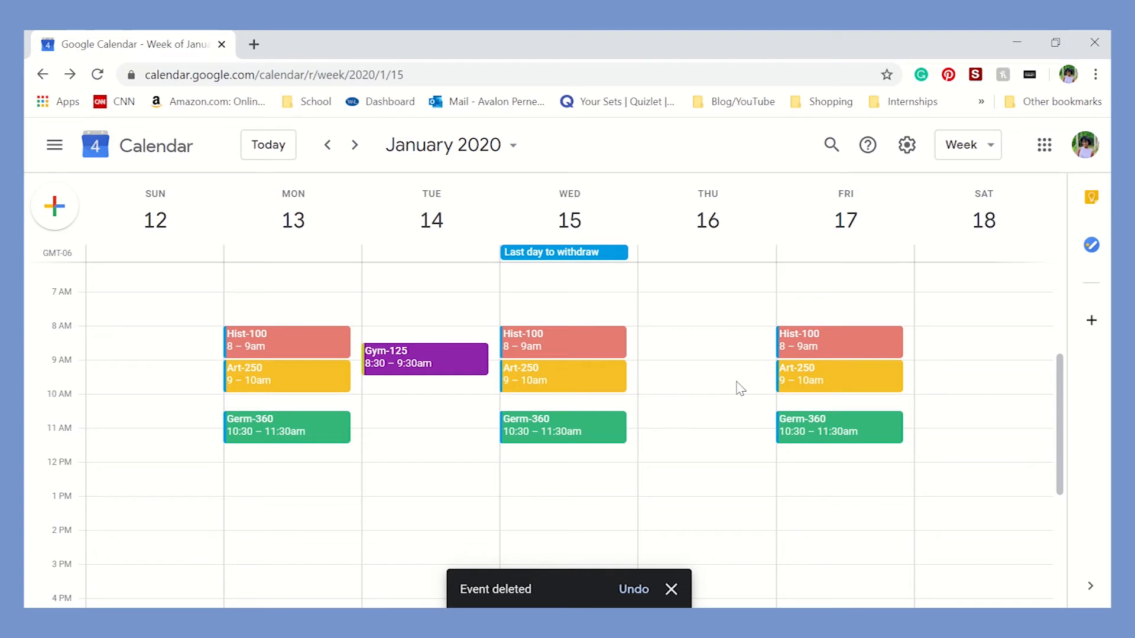
pyautogui.click(355, 145)
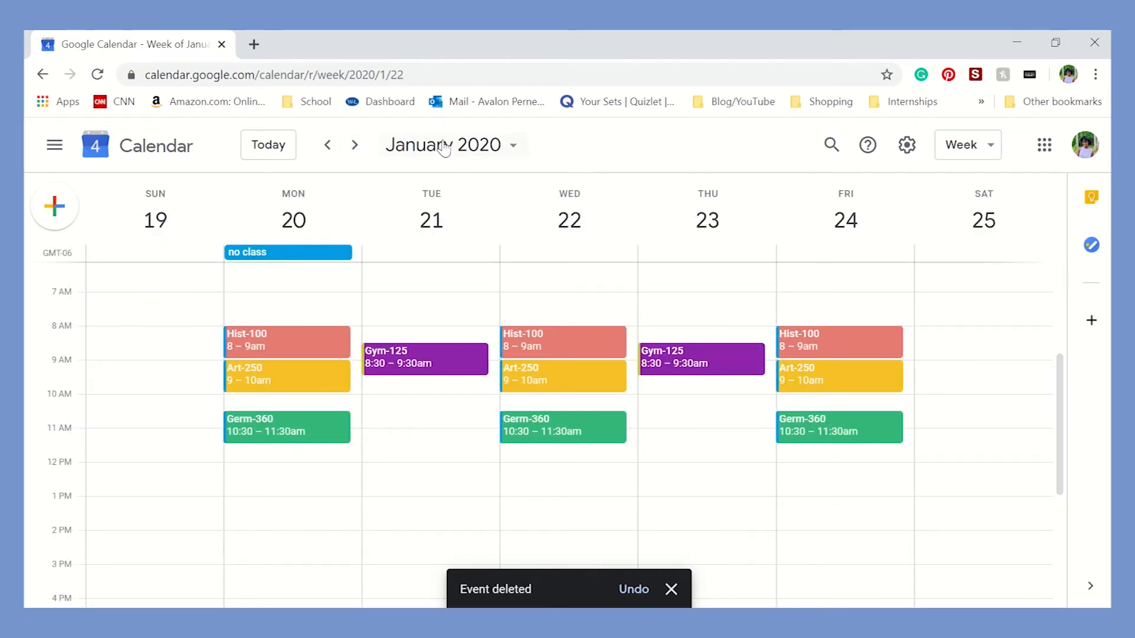
pyautogui.click(326, 146)
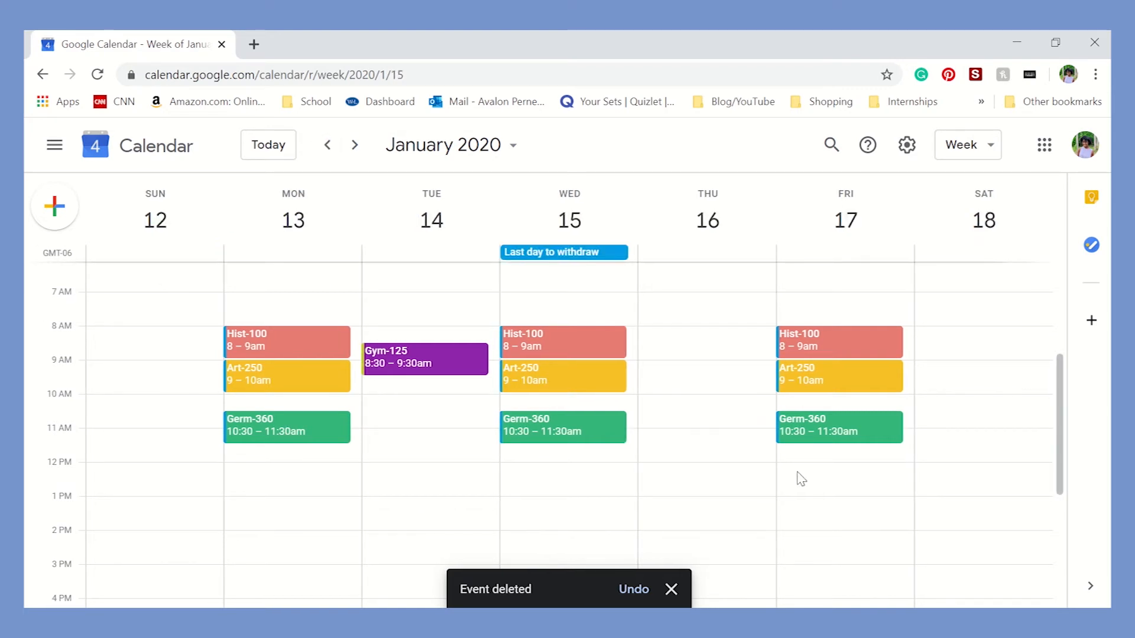
# Create an event titled "Club mtg" on Monday, January 13, from 6:30pm to 7:30pm and save it
pyautogui.click(296, 302)
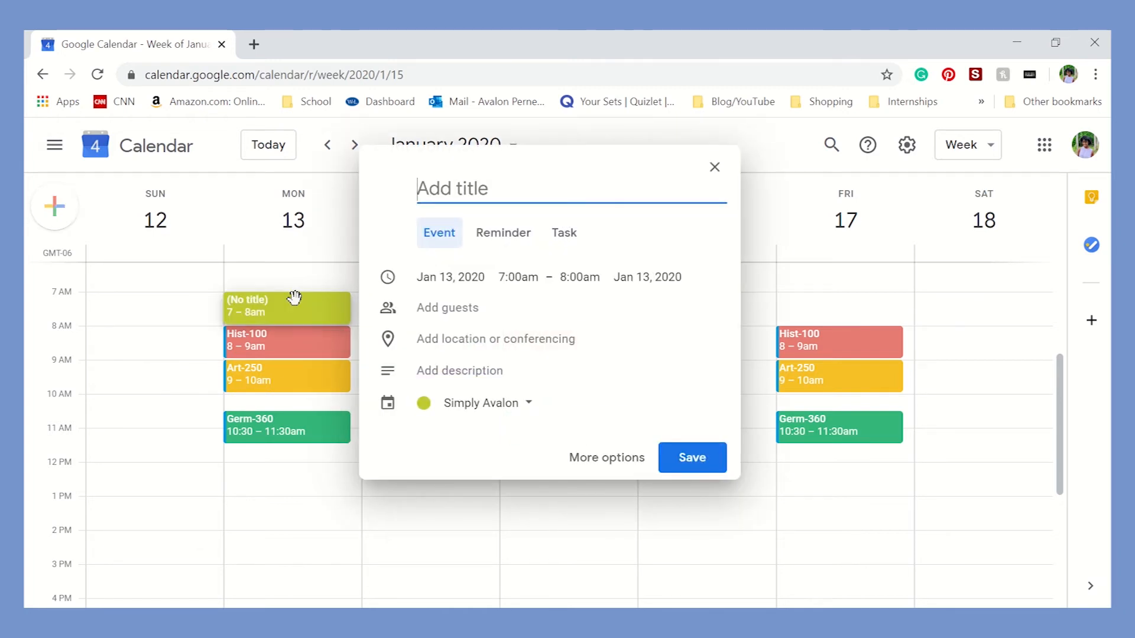
pyautogui.write('Club m')
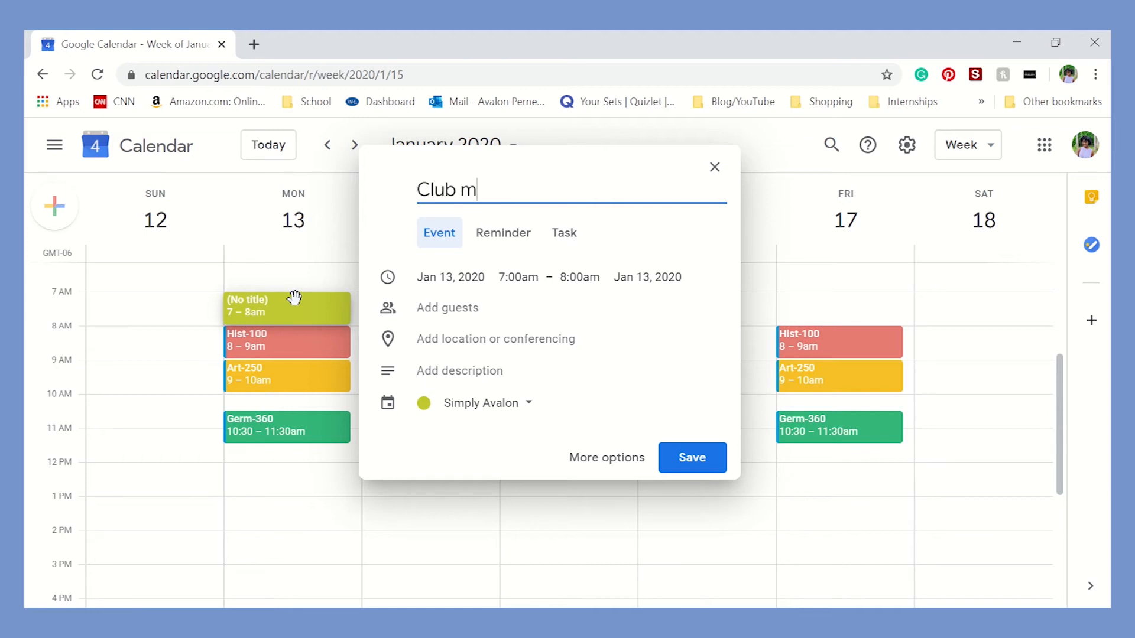
pyautogui.write('tg')
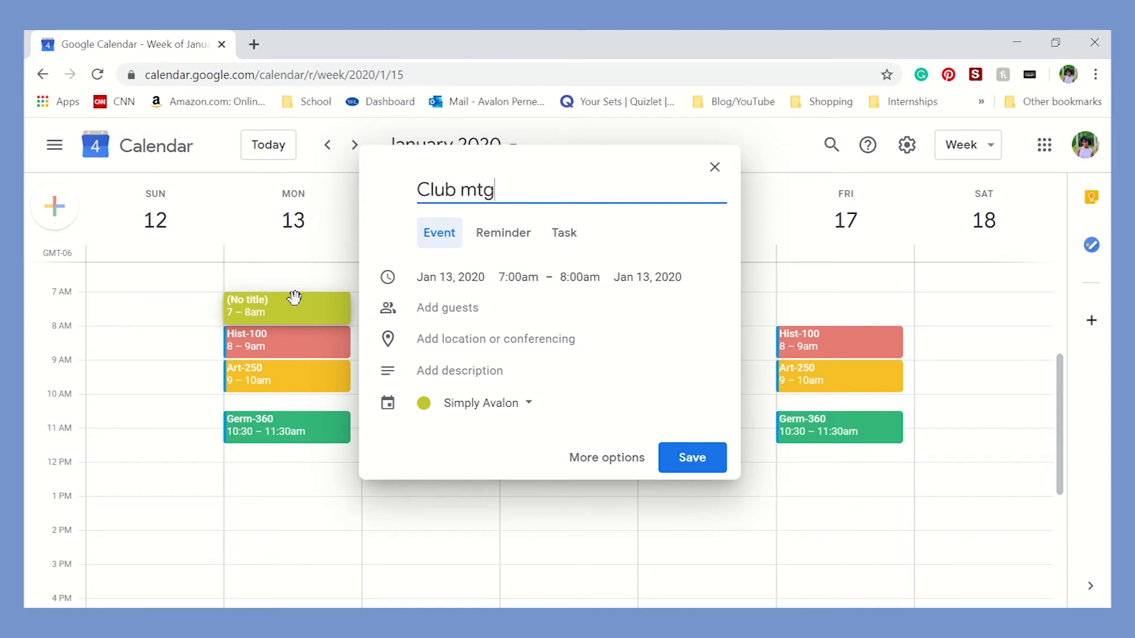
pyautogui.click(519, 277)
pyautogui.scroll(-14, 582, 390)
pyautogui.scroll(1, 580, 393)
pyautogui.click(541, 408)
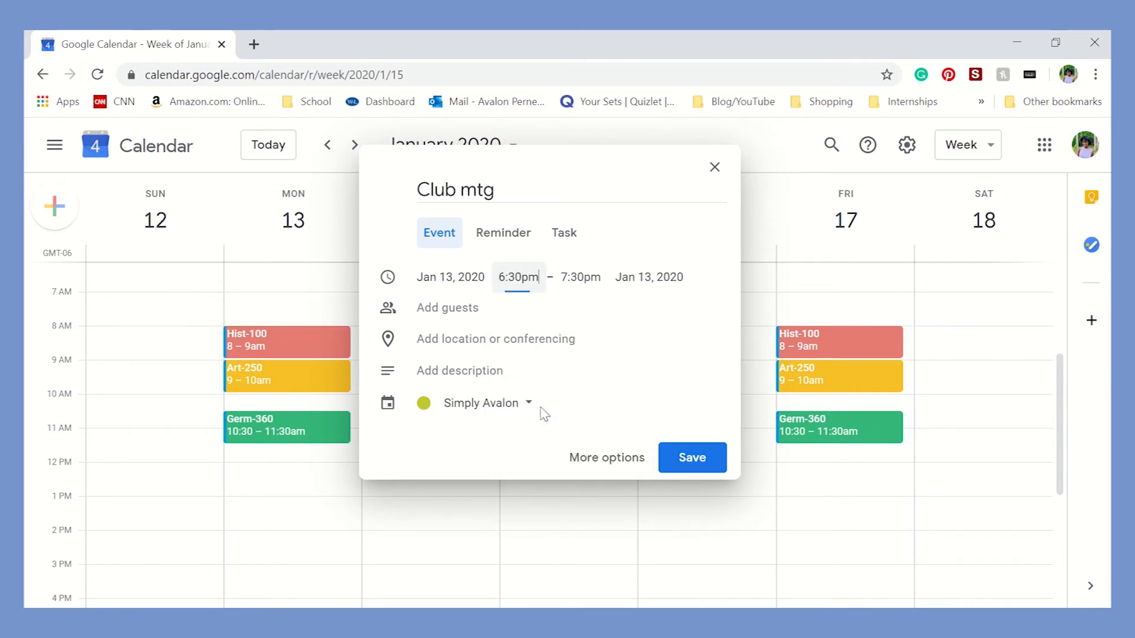
pyautogui.click(684, 459)
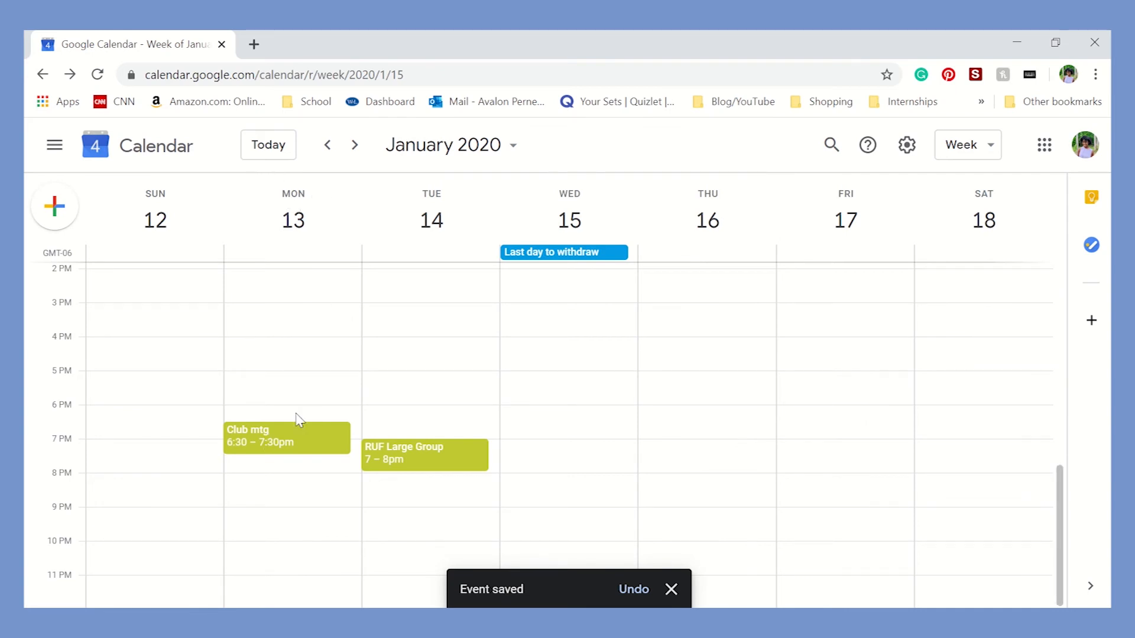
# Review the week of January 12 to 18, from the morning classes to the evening meetings
pyautogui.scroll(10, 297, 421)
pyautogui.scroll(-9, 296, 421)
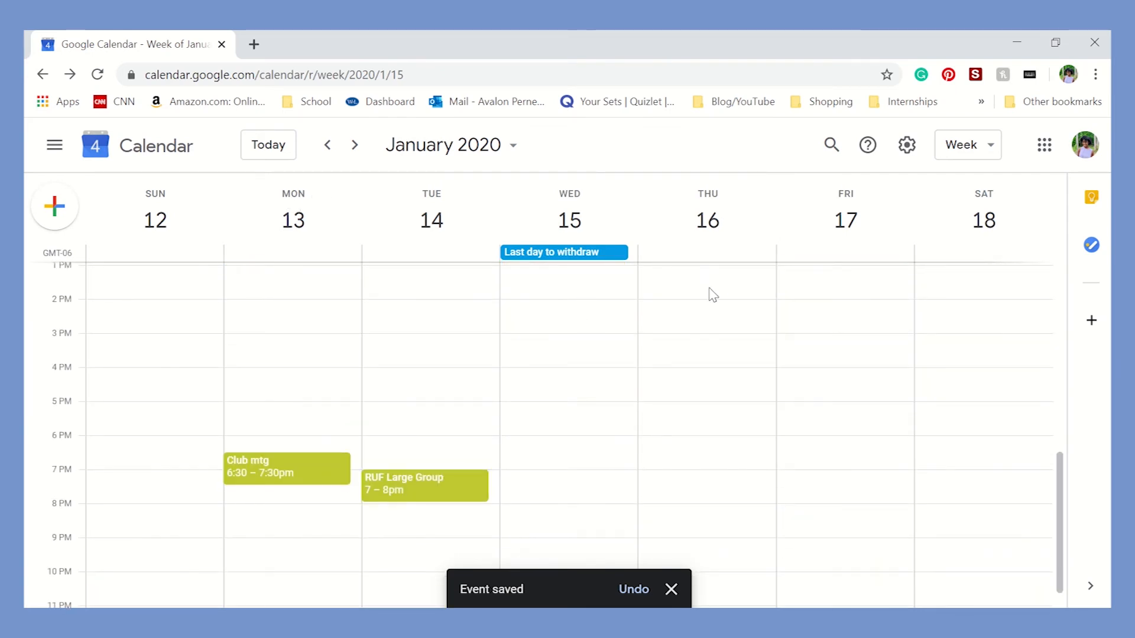
pyautogui.scroll(10, 594, 372)
pyautogui.scroll(-3, 593, 375)
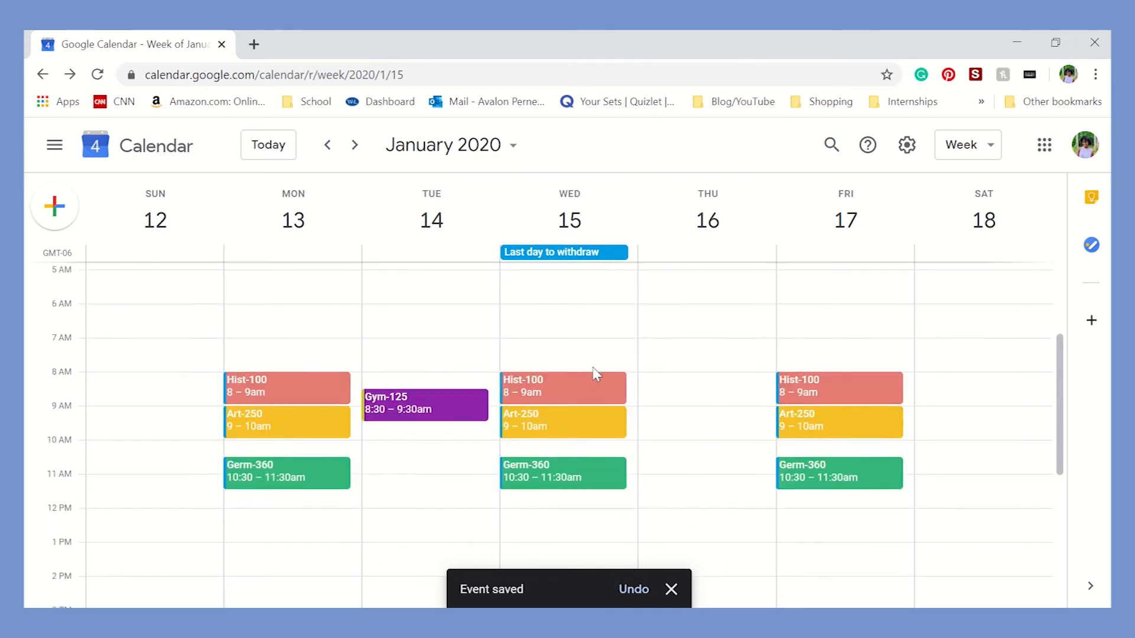
pyautogui.click(970, 148)
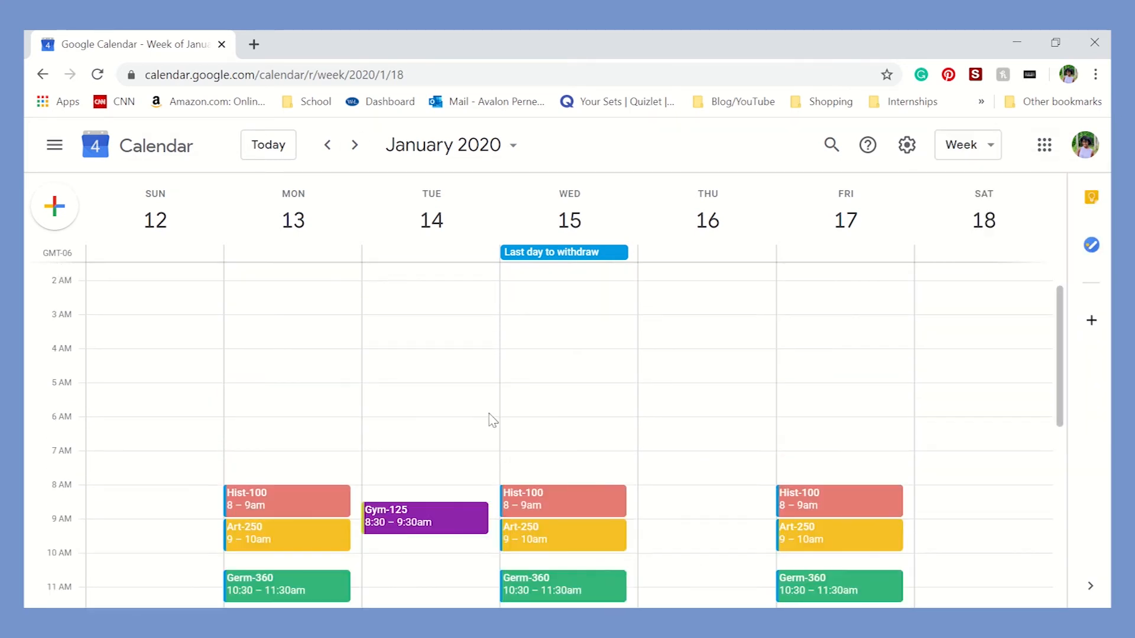
pyautogui.scroll(-2, 498, 451)
pyautogui.scroll(-1, 499, 453)
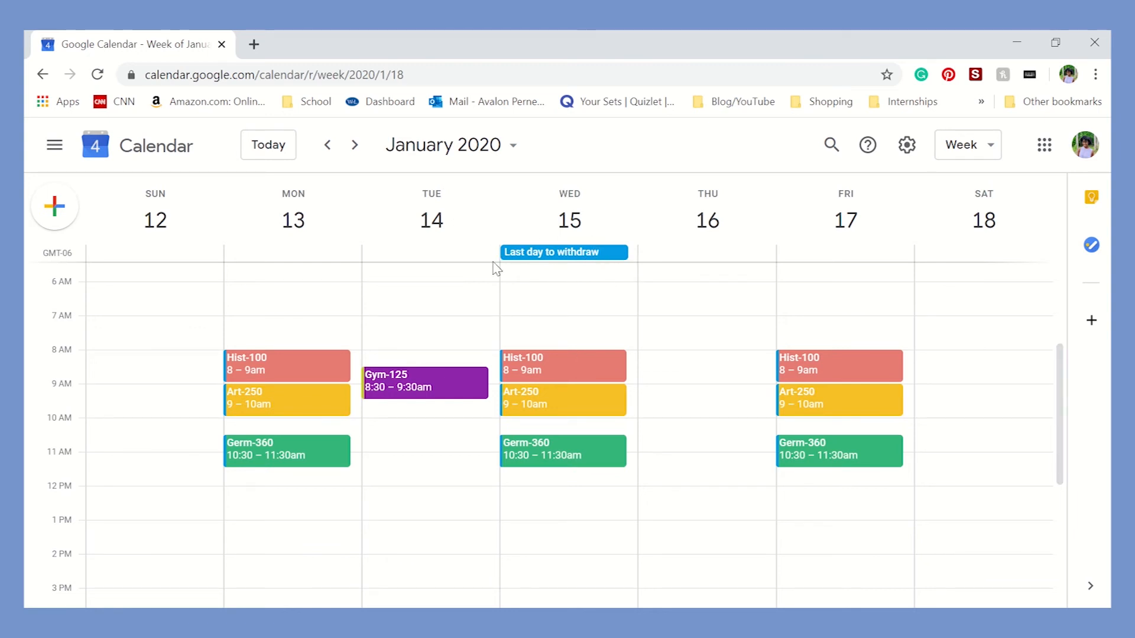
# Create an all-day event titled "Birthday part for me" on Monday, January 13 and save it
pyautogui.click(314, 253)
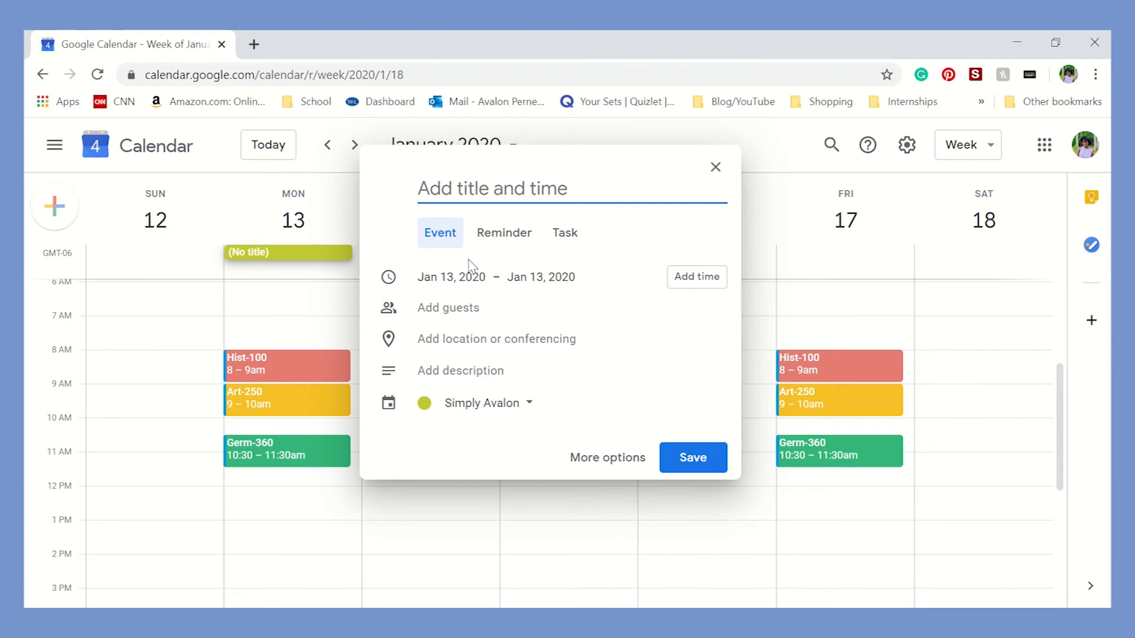
pyautogui.write('Birthd')
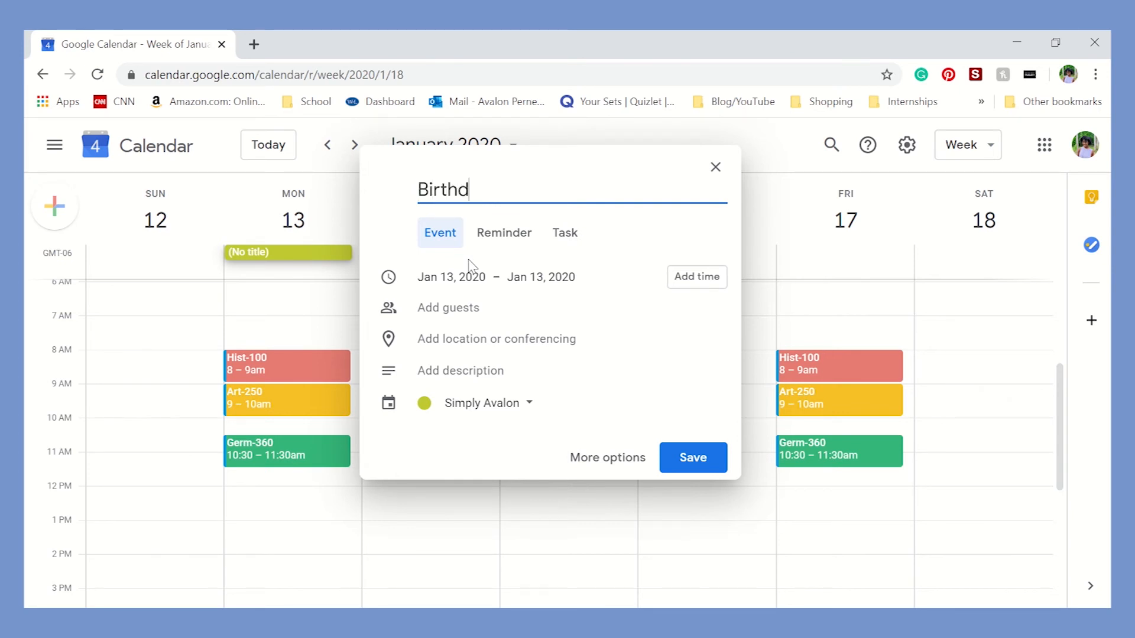
pyautogui.write('ay part for')
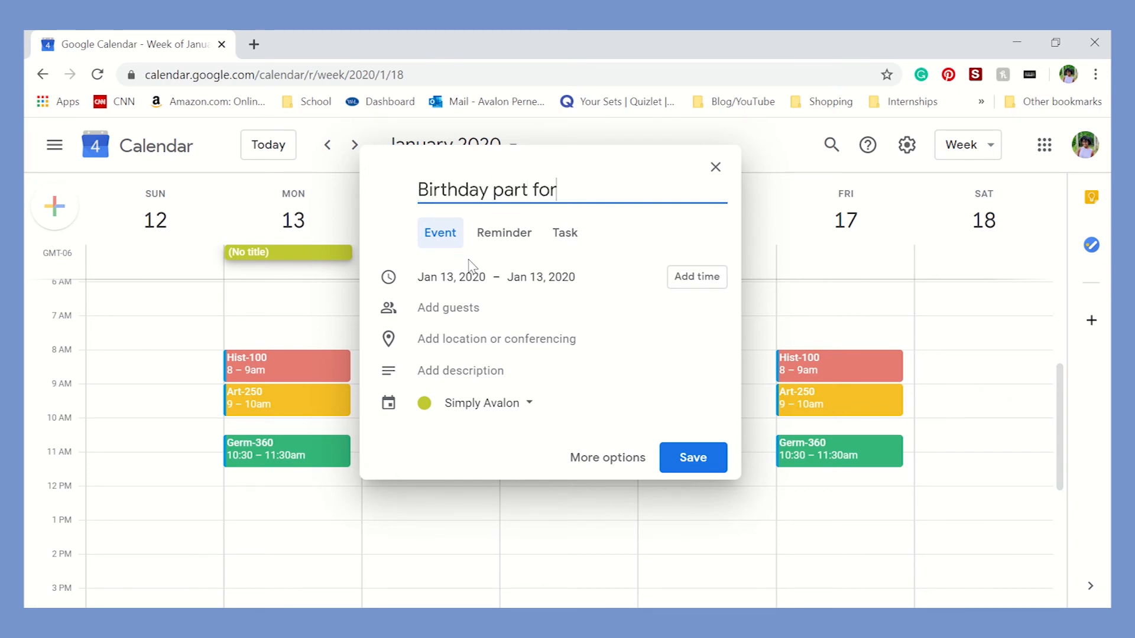
pyautogui.write(' me')
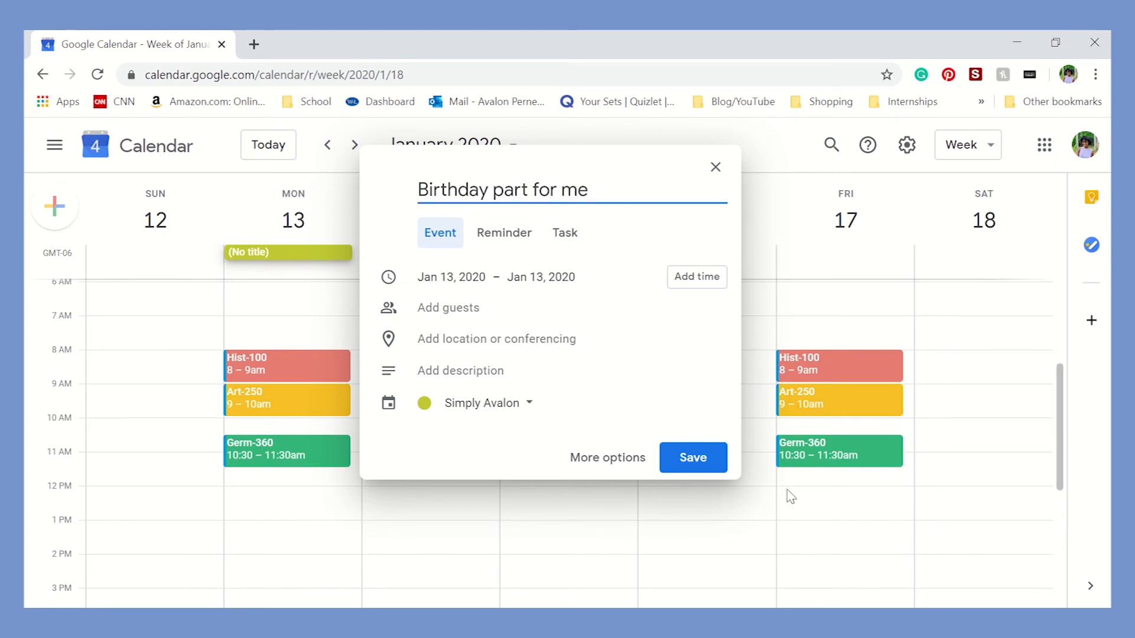
pyautogui.click(701, 459)
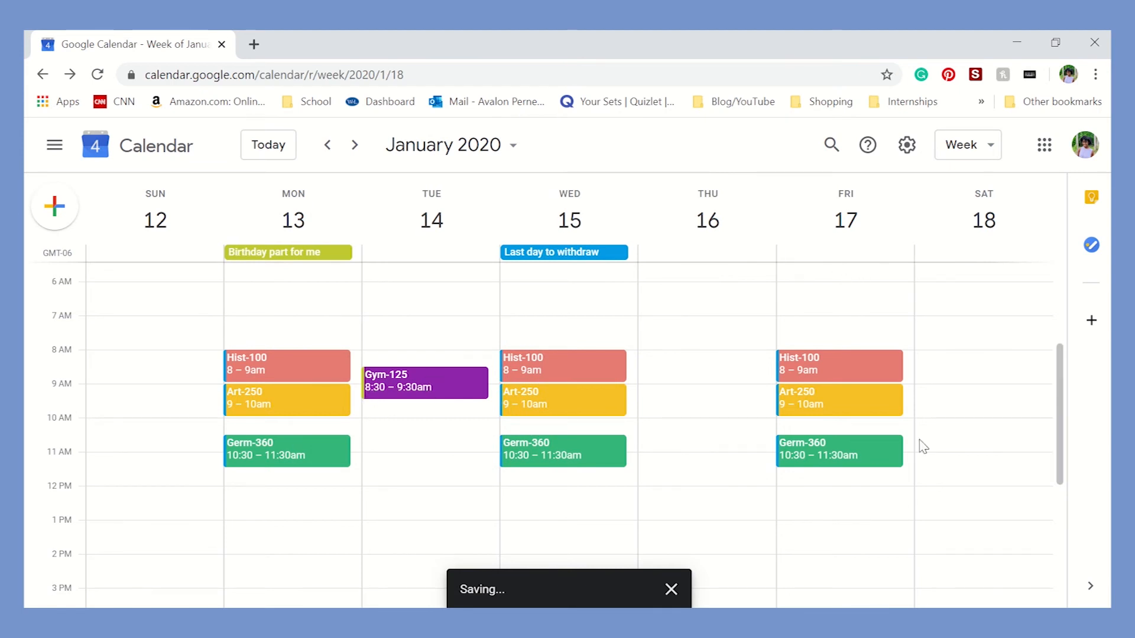
# Start a new event on Friday, January 17 and title it "write up yt video"
pyautogui.click(872, 269)
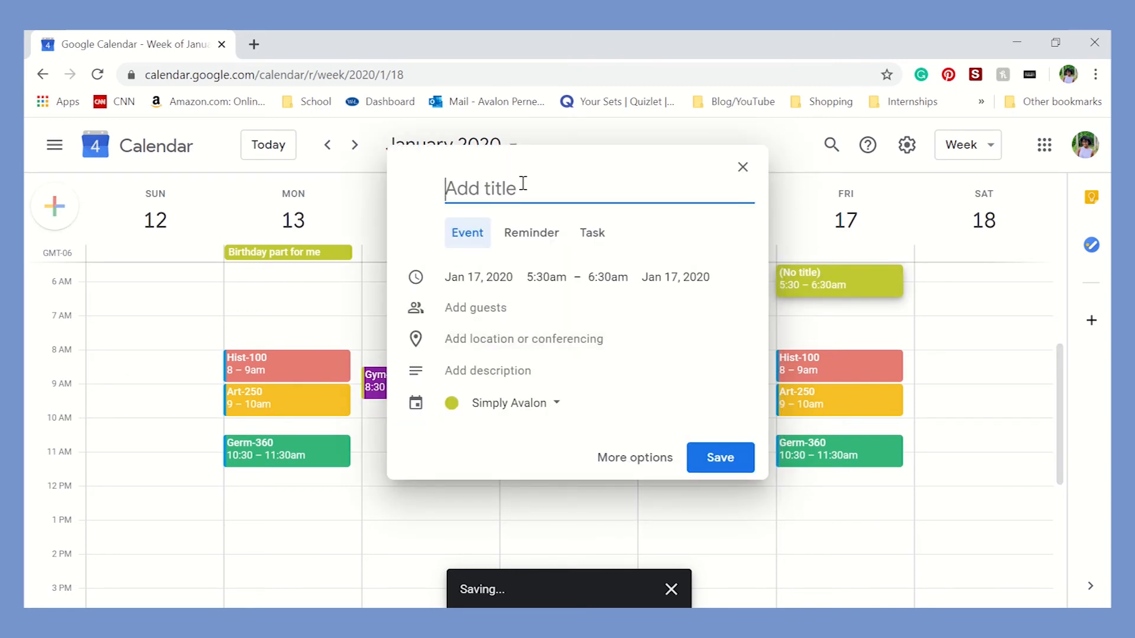
pyautogui.write('wr')
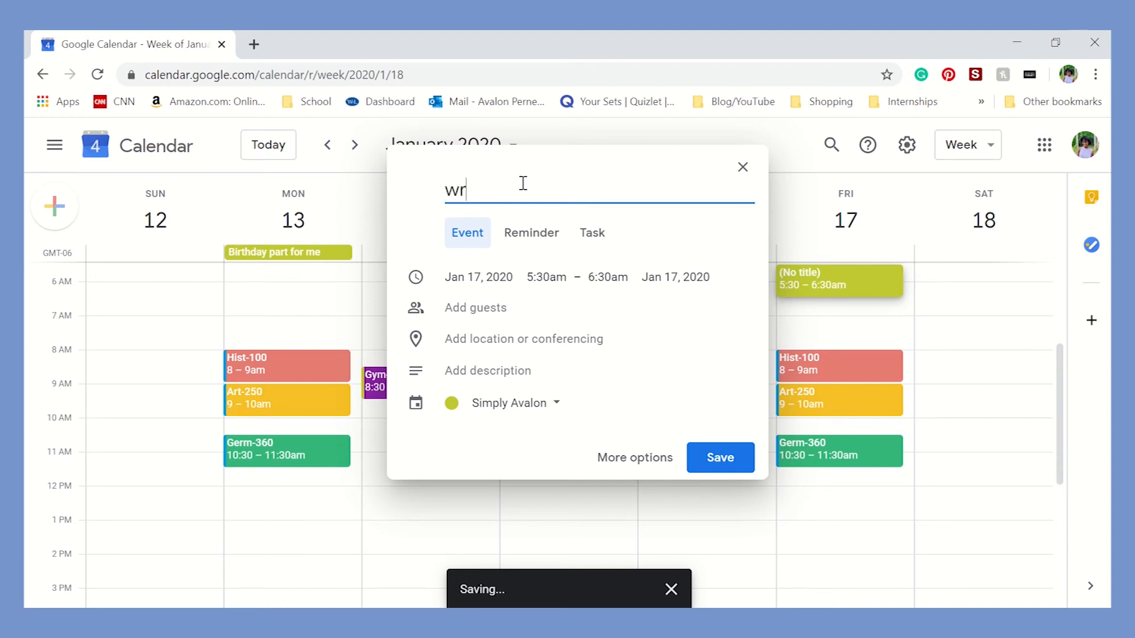
pyautogui.write('ite yup des')
pyautogui.press('BackSpace')
pyautogui.press('BackSpace')
pyautogui.write('yt video')
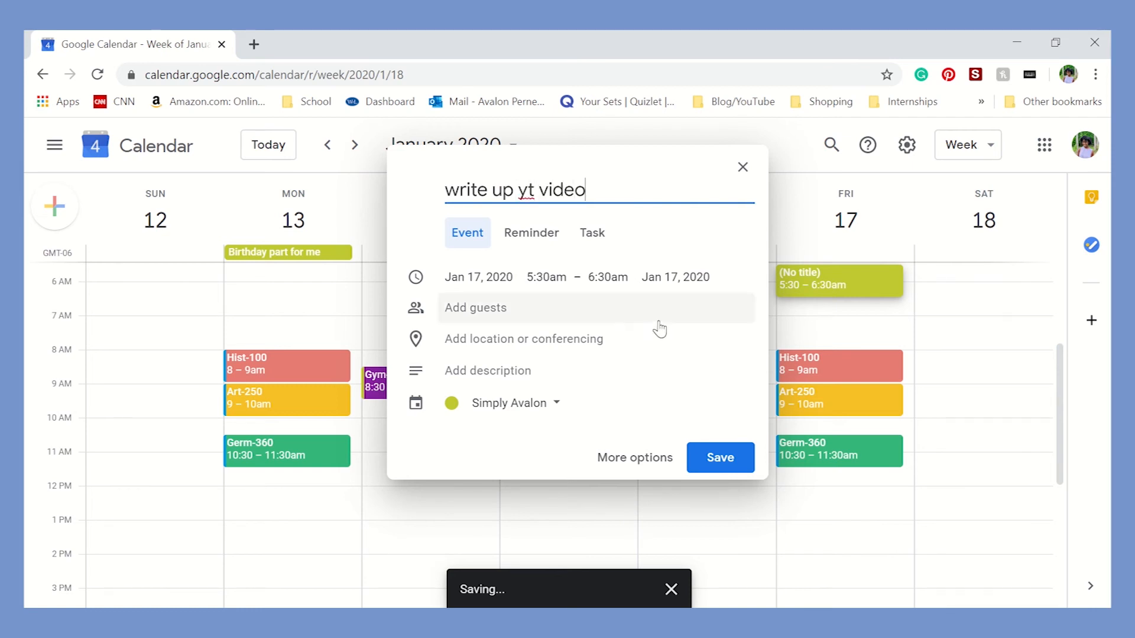
# Make the "write up yt video" event all-day in its full event details and save it
pyautogui.click(612, 279)
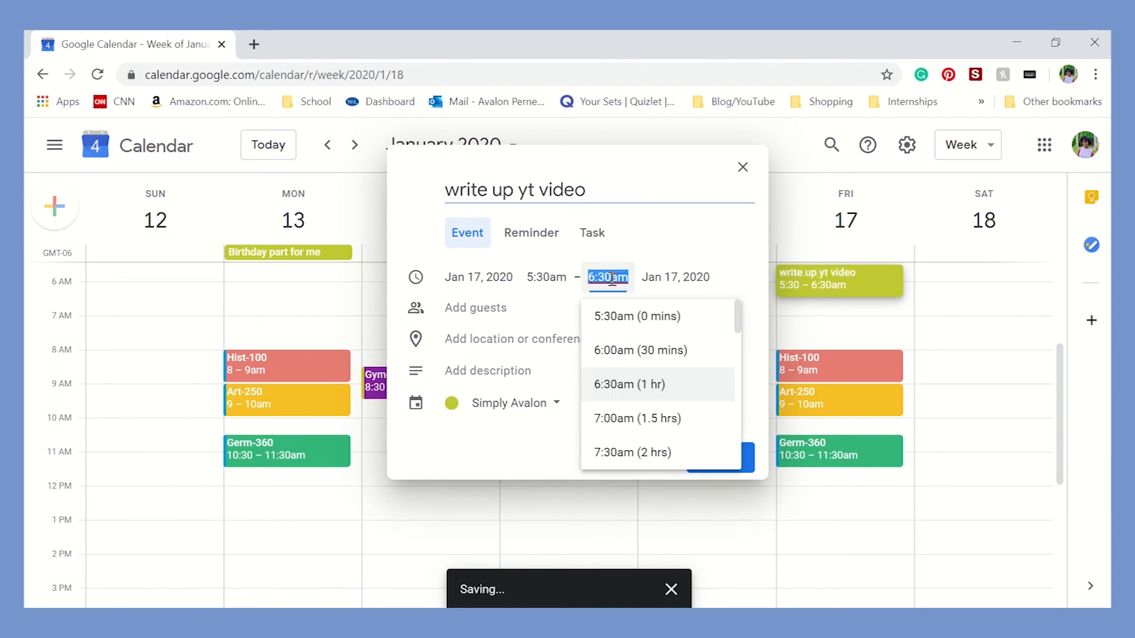
pyautogui.click(674, 243)
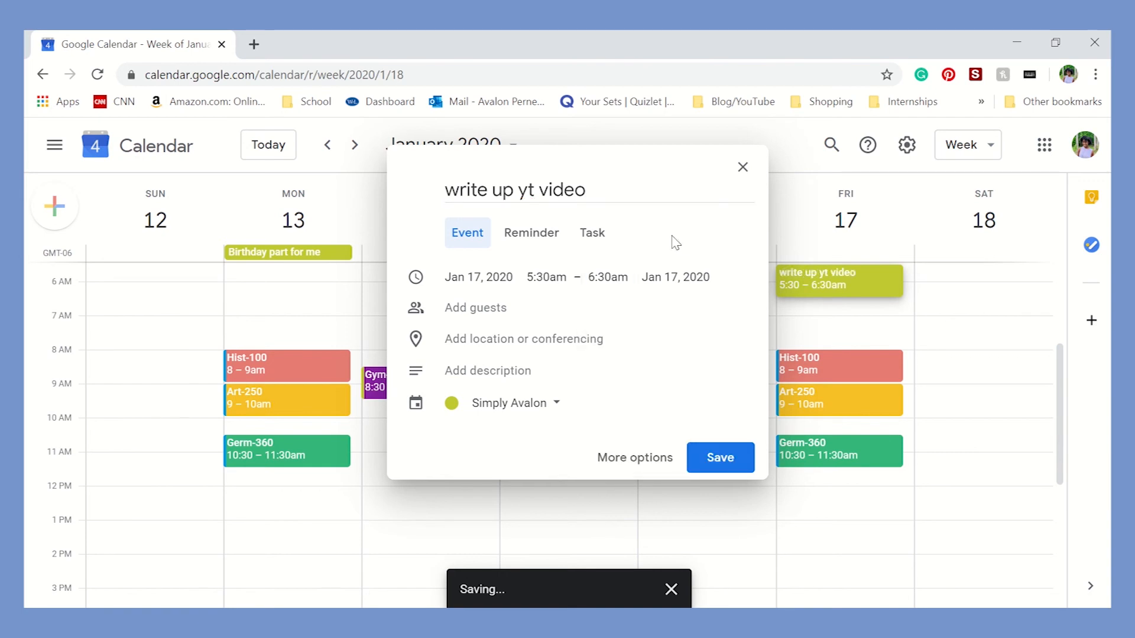
pyautogui.click(663, 461)
pyautogui.click(86, 244)
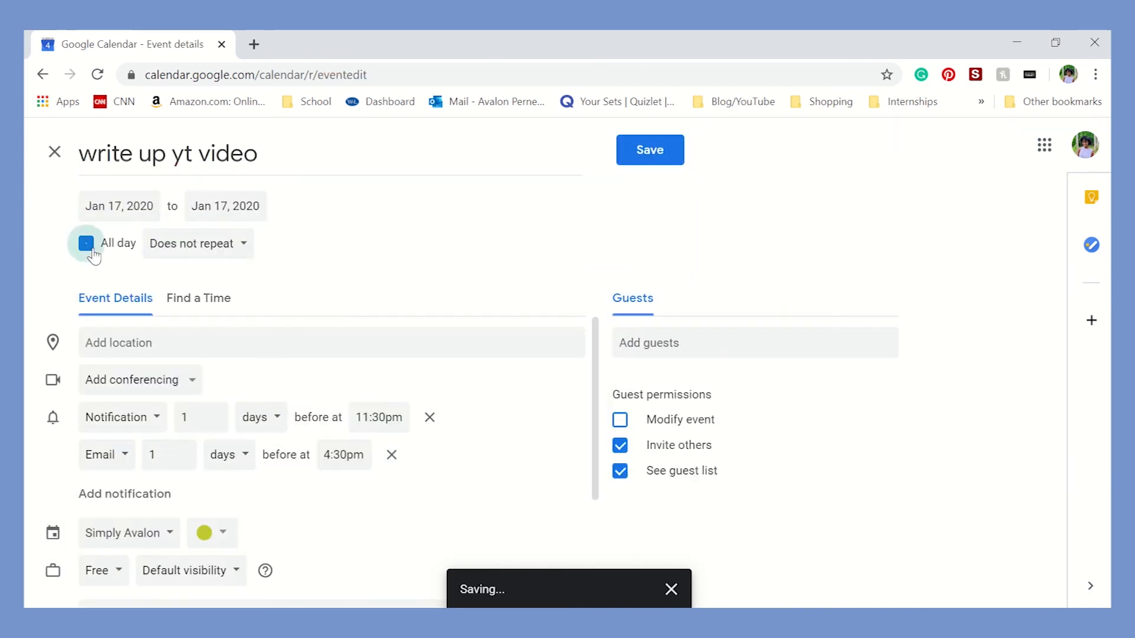
pyautogui.click(665, 150)
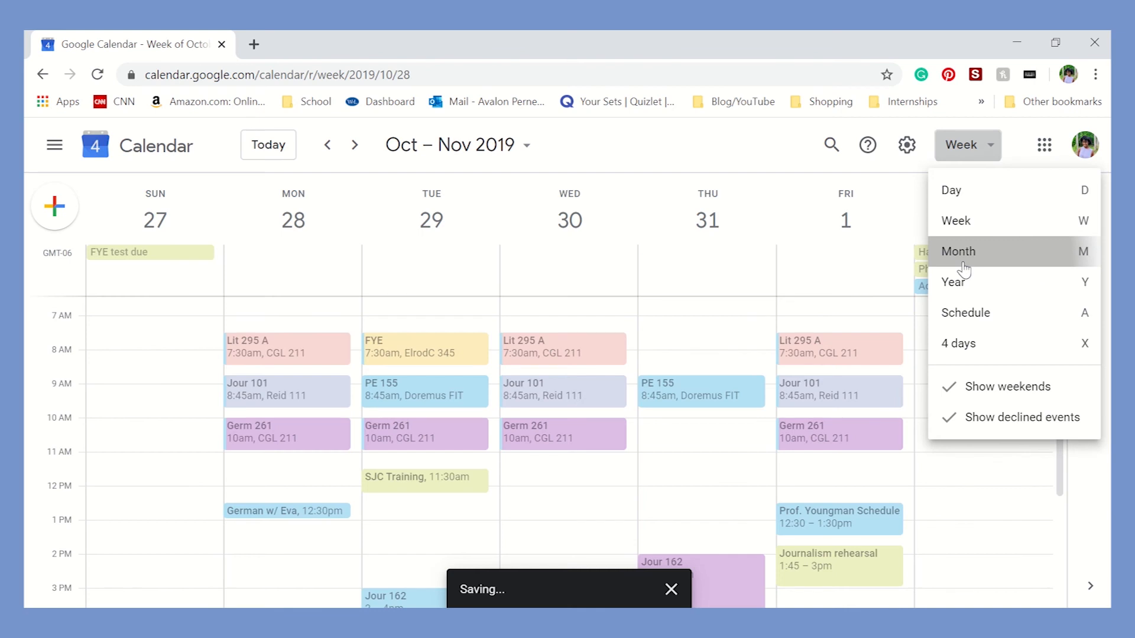
# Switch the calendar to the month view to look over October 2019
pyautogui.click(964, 251)
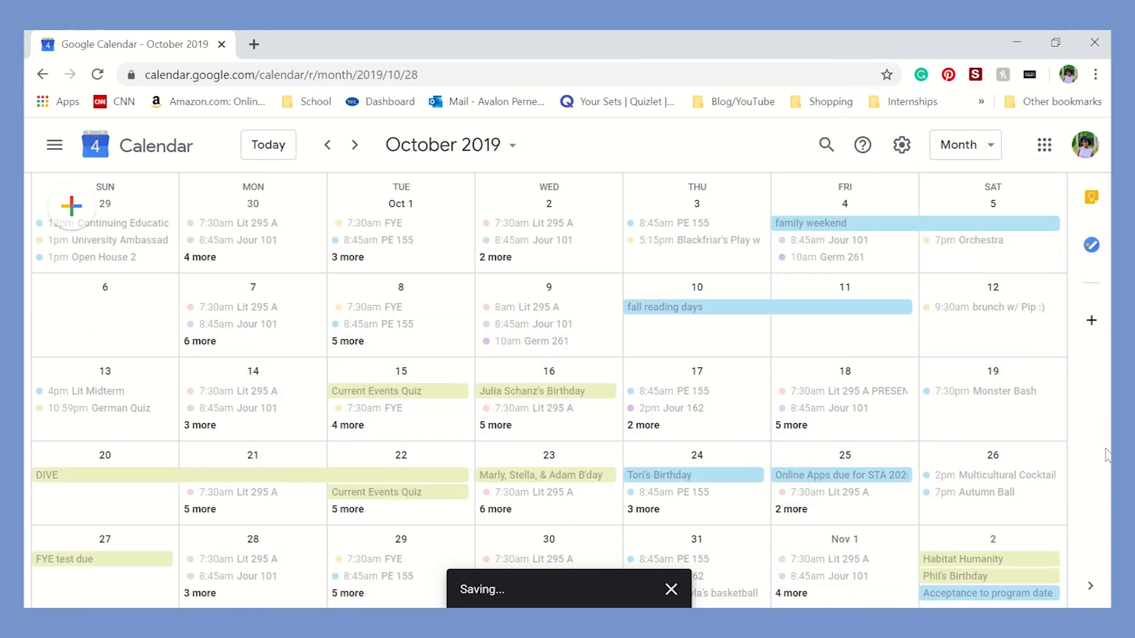